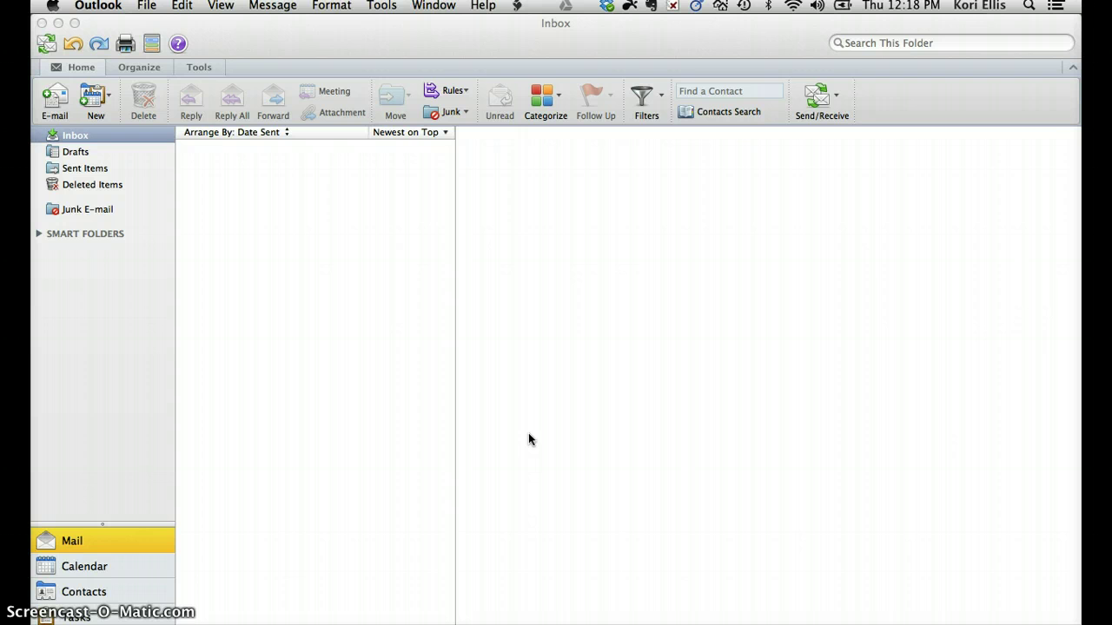
Open the Accounts settings and choose to add an Exchange account.
click(389, 11)
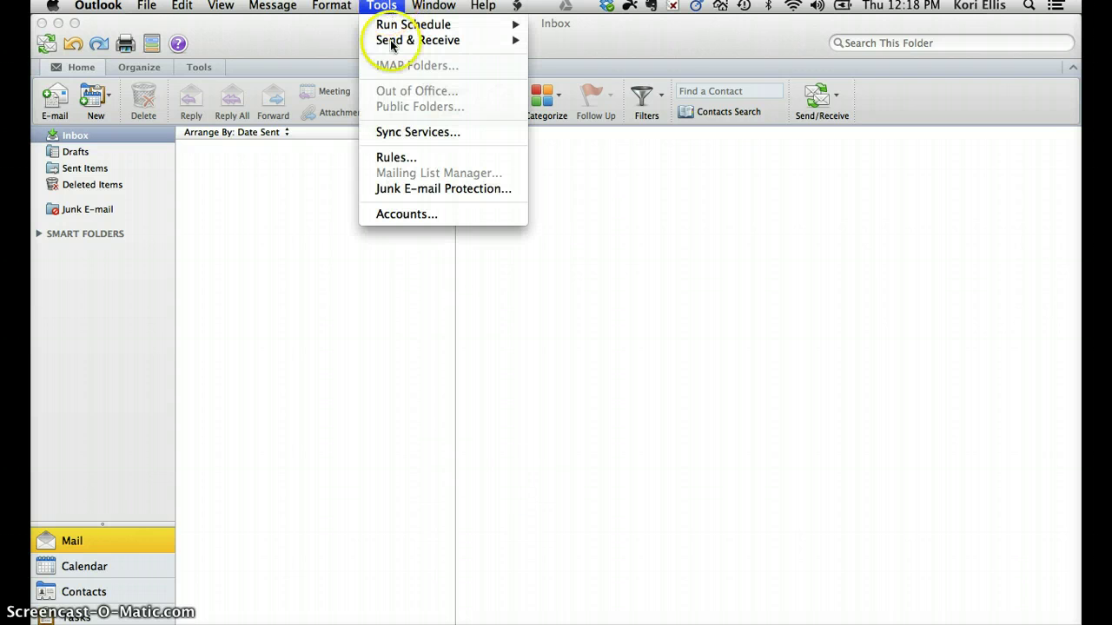
click(407, 215)
click(506, 269)
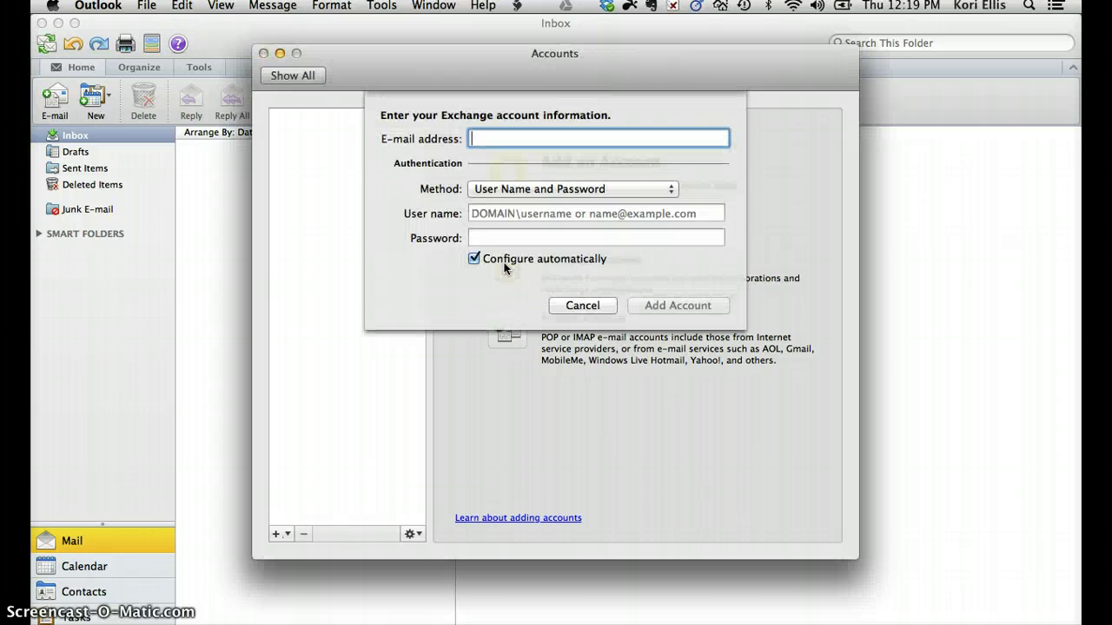
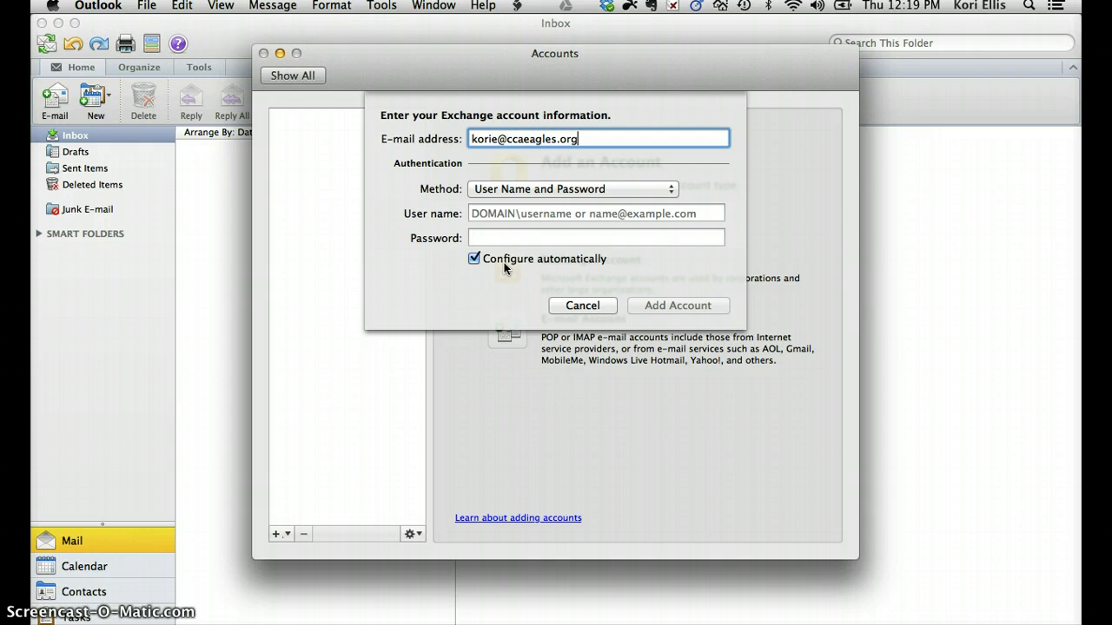
Enter the account's e-mail address, user name and password, then add the Exchange account.
click(545, 283)
click(532, 214)
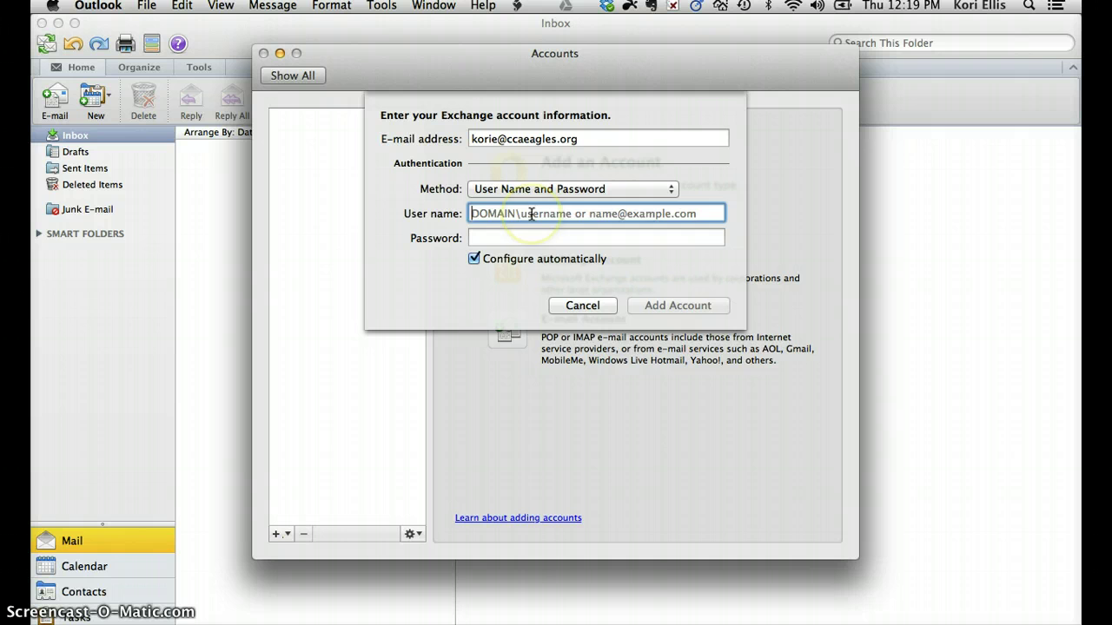
text(korie)
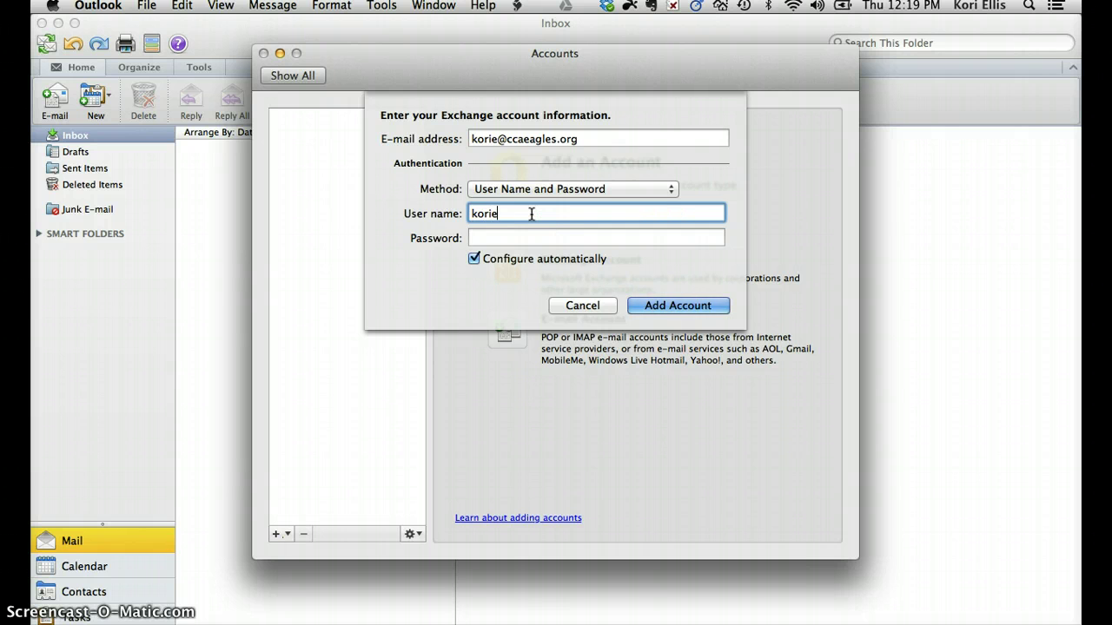
key(Tab)
text(•••••••)
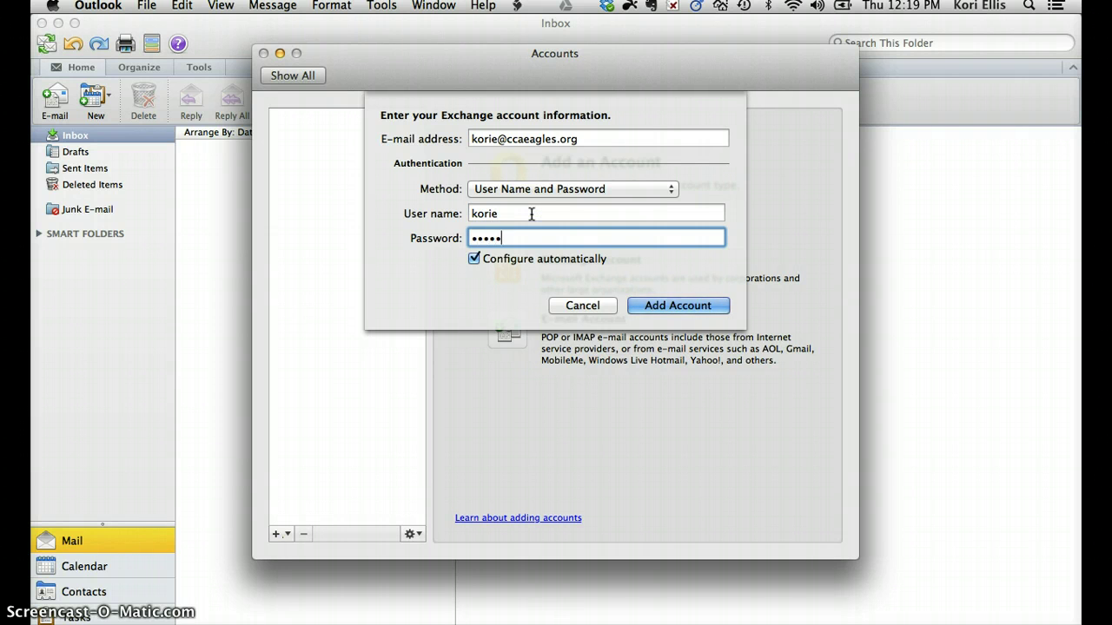
click(682, 306)
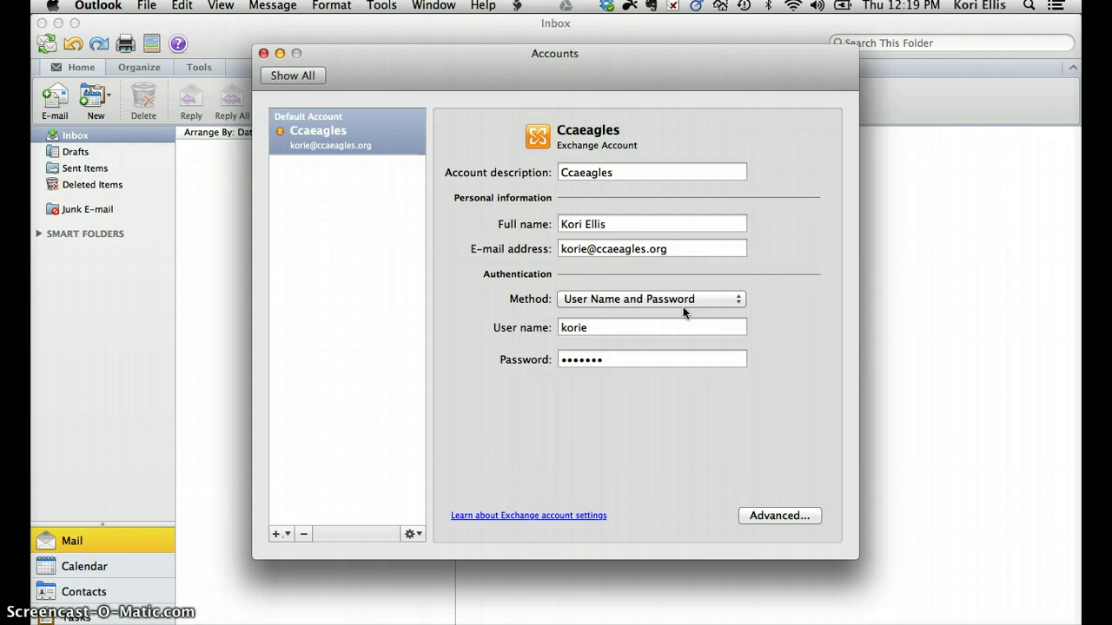
Change the account description to CCA Eagles.
click(586, 171)
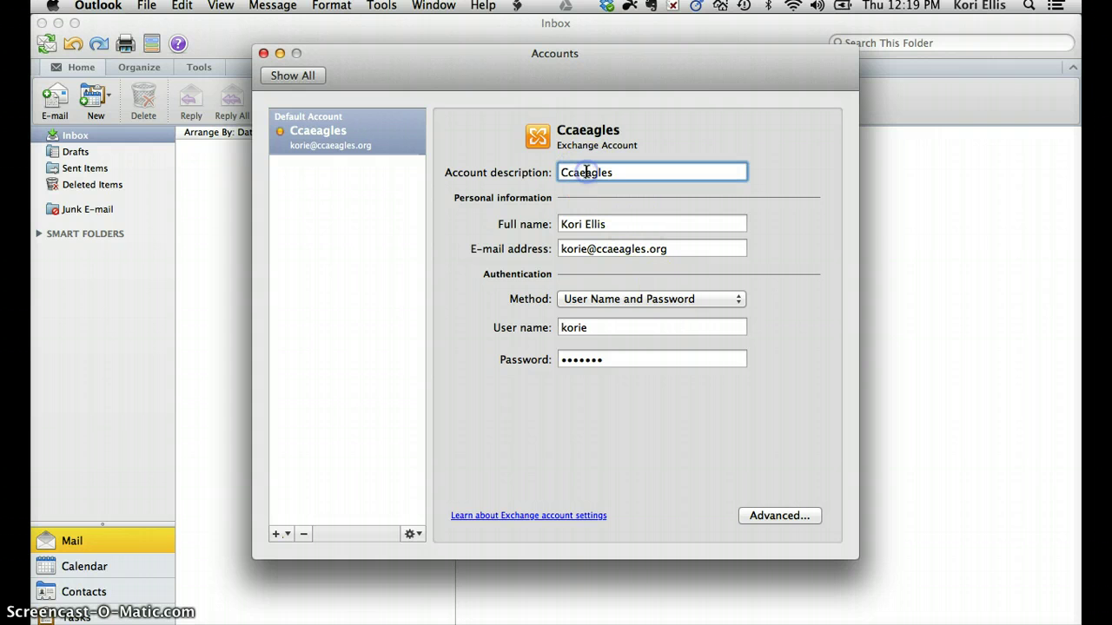
key(BackSpace)
key(BackSpace)
key(BackSpace)
text(CC)
key(BackSpace)
text(A E)
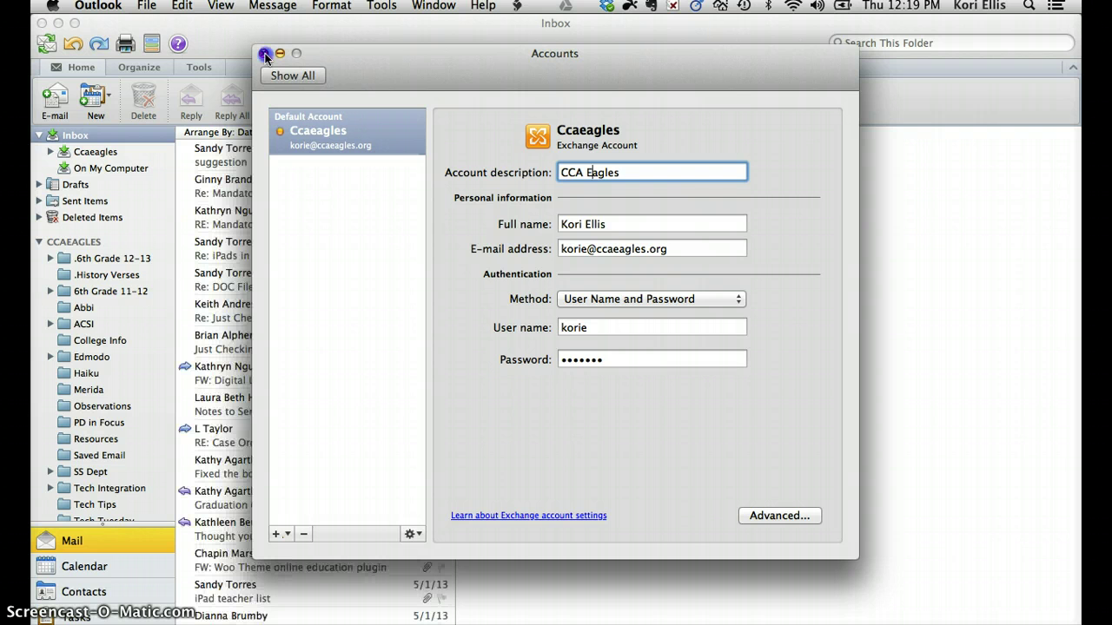
Close the Accounts window and browse the CCA Eagles inbox messages.
click(264, 54)
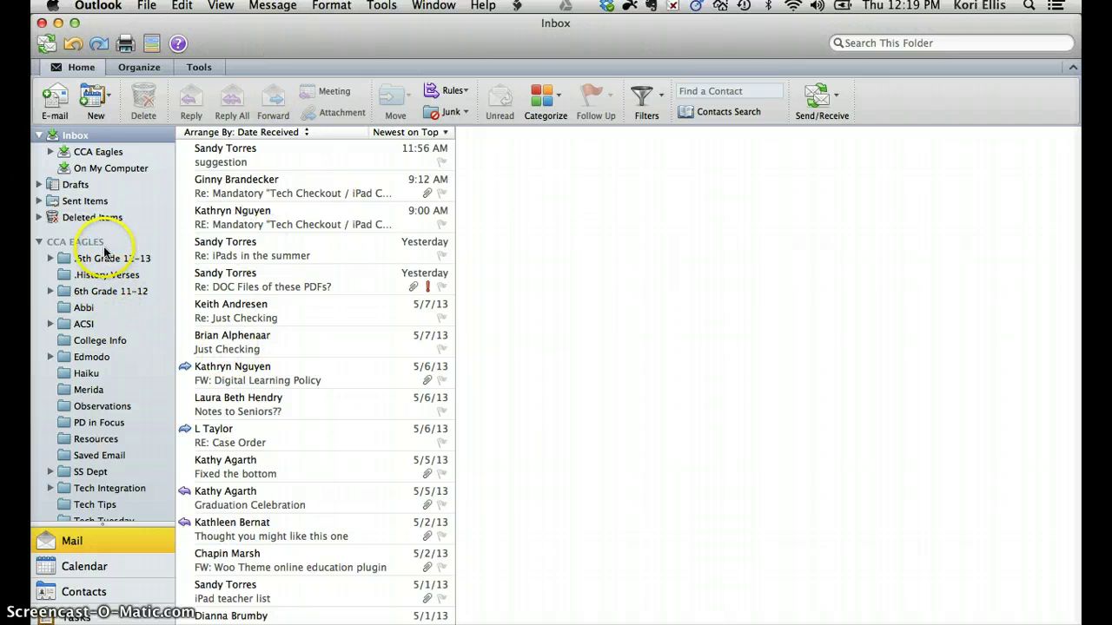
scroll(116, 439, down, 1)
scroll(116, 439, down, 3)
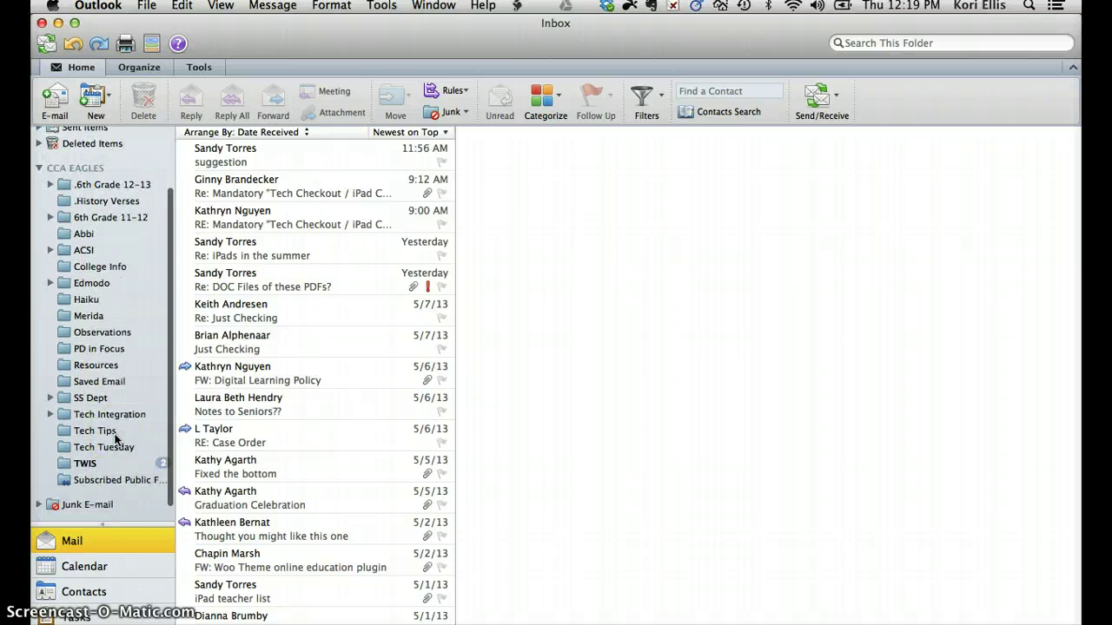
scroll(116, 438, up, 4)
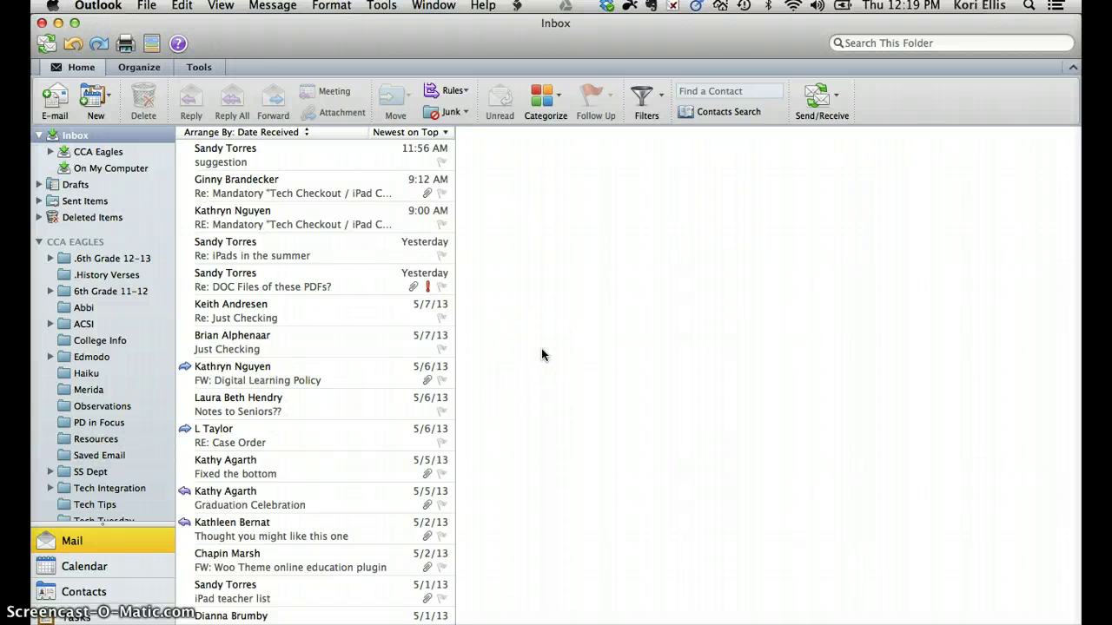
click(772, 315)
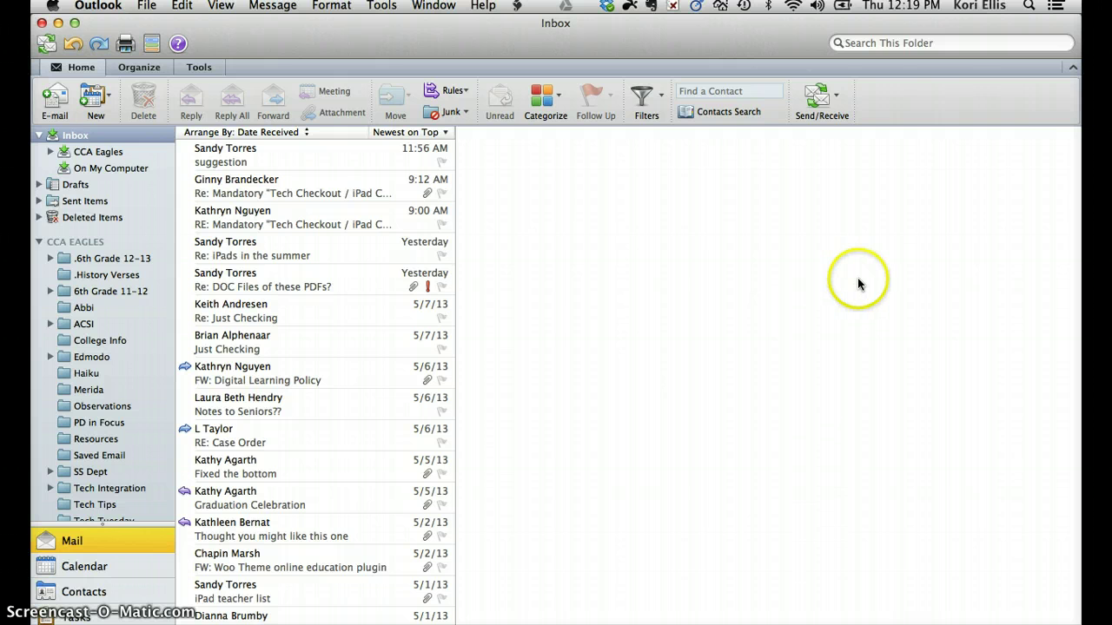
Search the inbox for 'torres', replace it with 'team meeting', then clear the search.
click(887, 44)
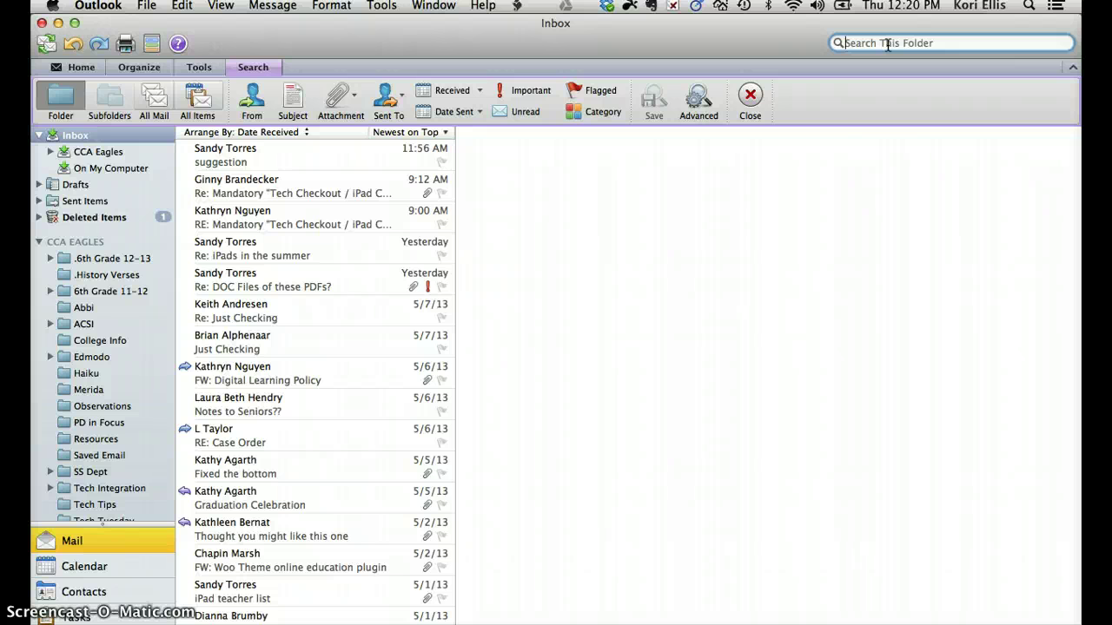
text(torres)
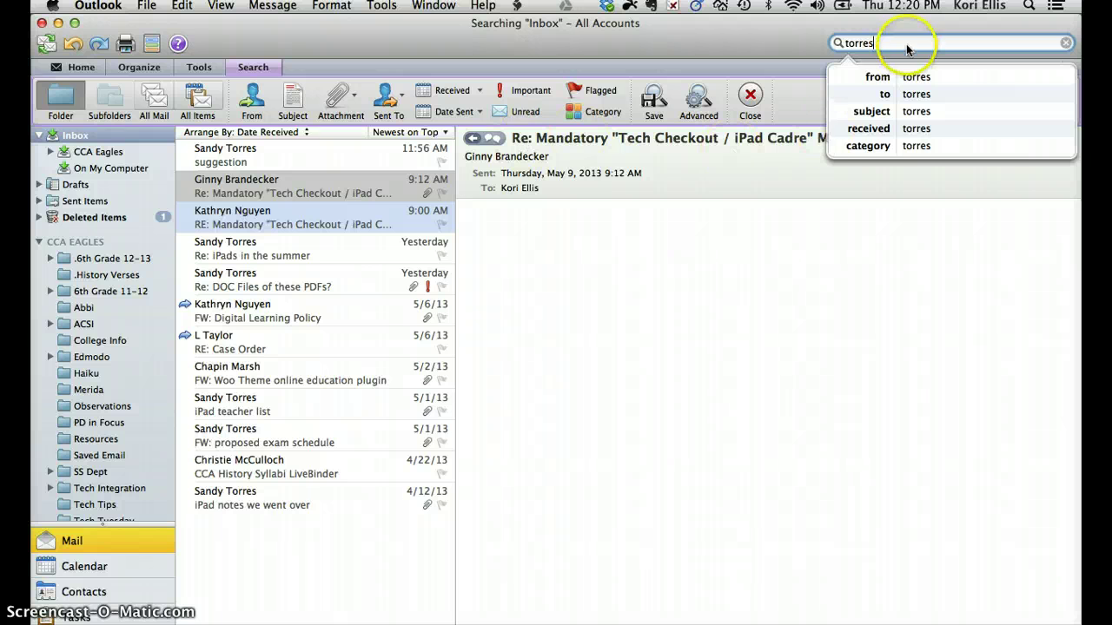
click(889, 45)
double_click(873, 42)
key(BackSpace)
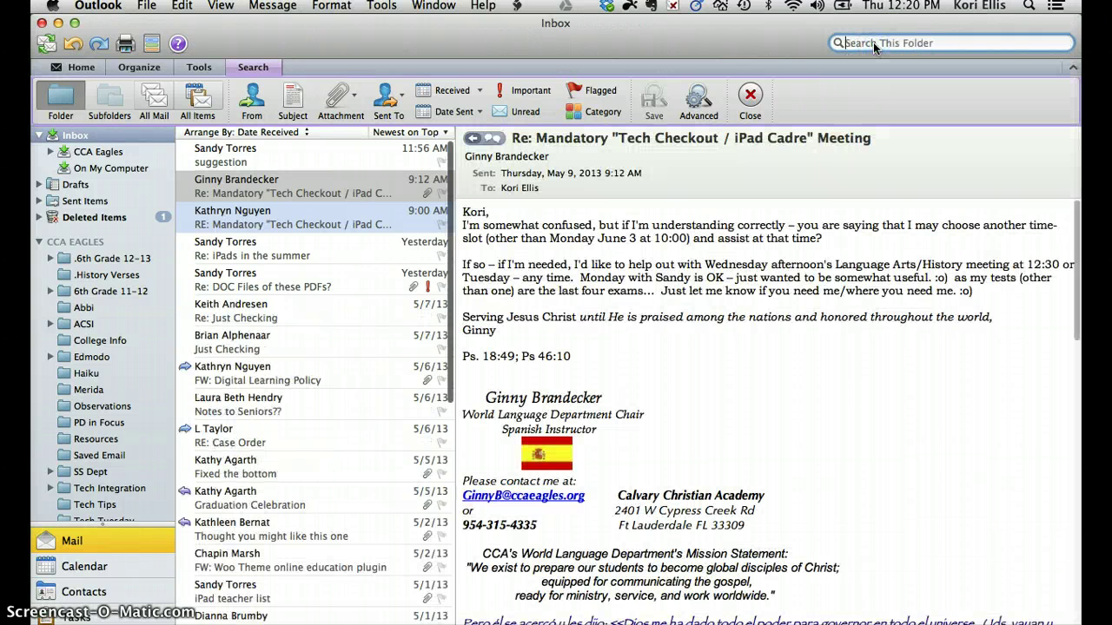
text(team )
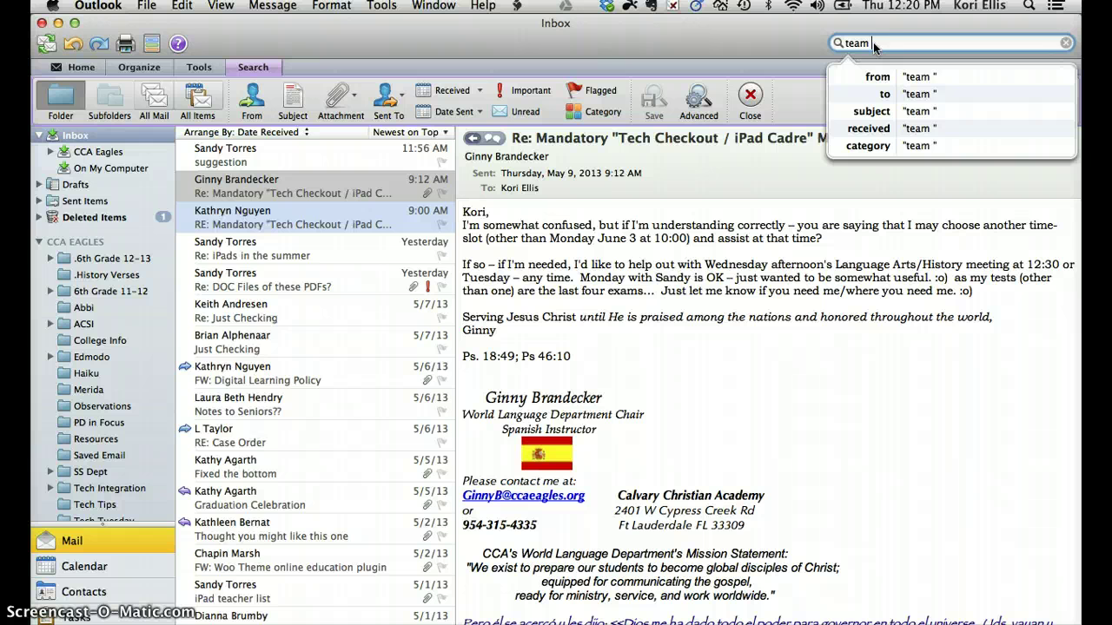
text(meeting)
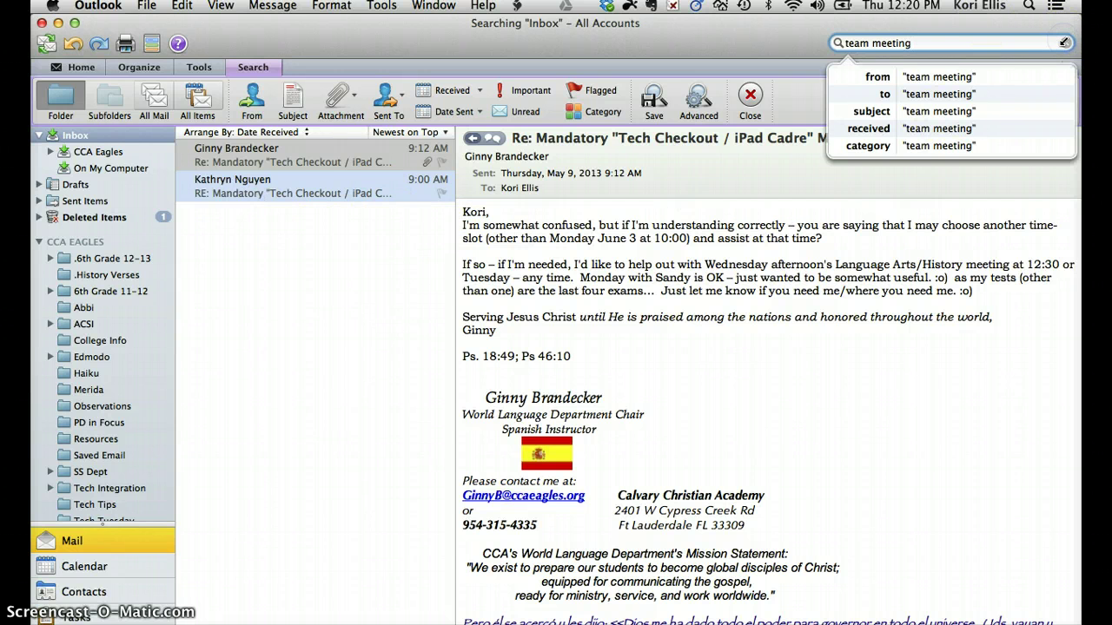
click(1064, 43)
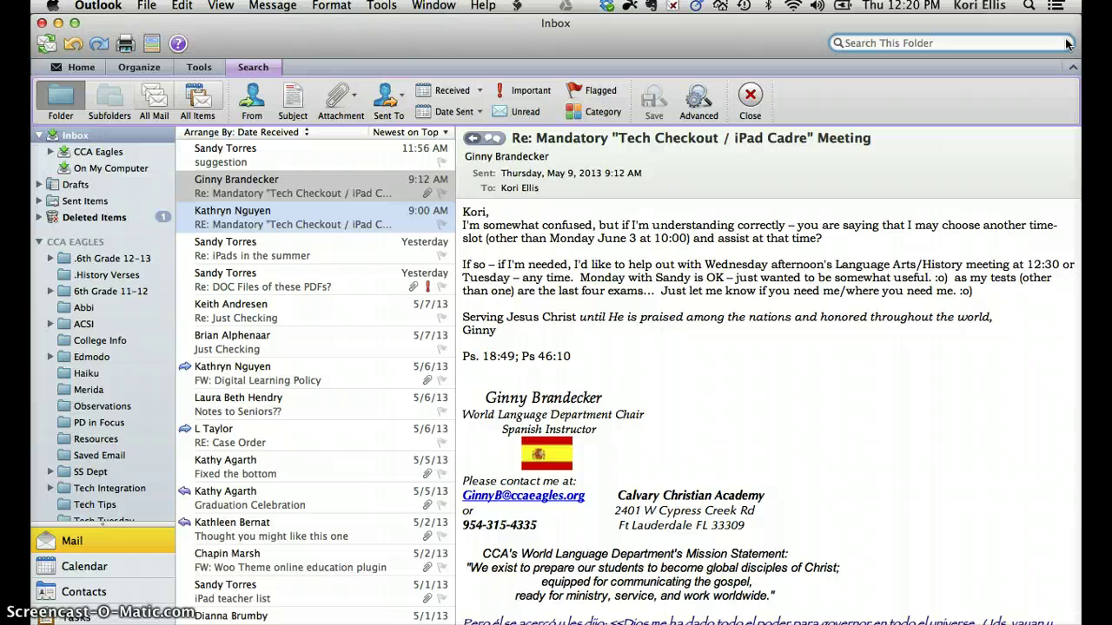
Look through the Home, Organize, Tools and Search ribbon tabs, ending on Home.
click(61, 98)
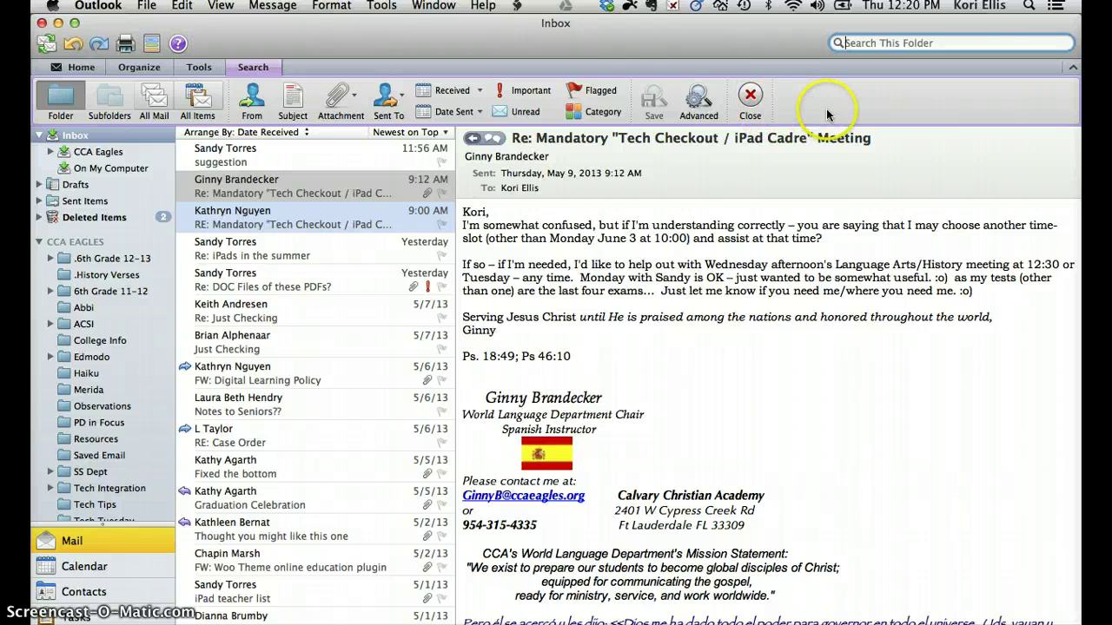
click(77, 68)
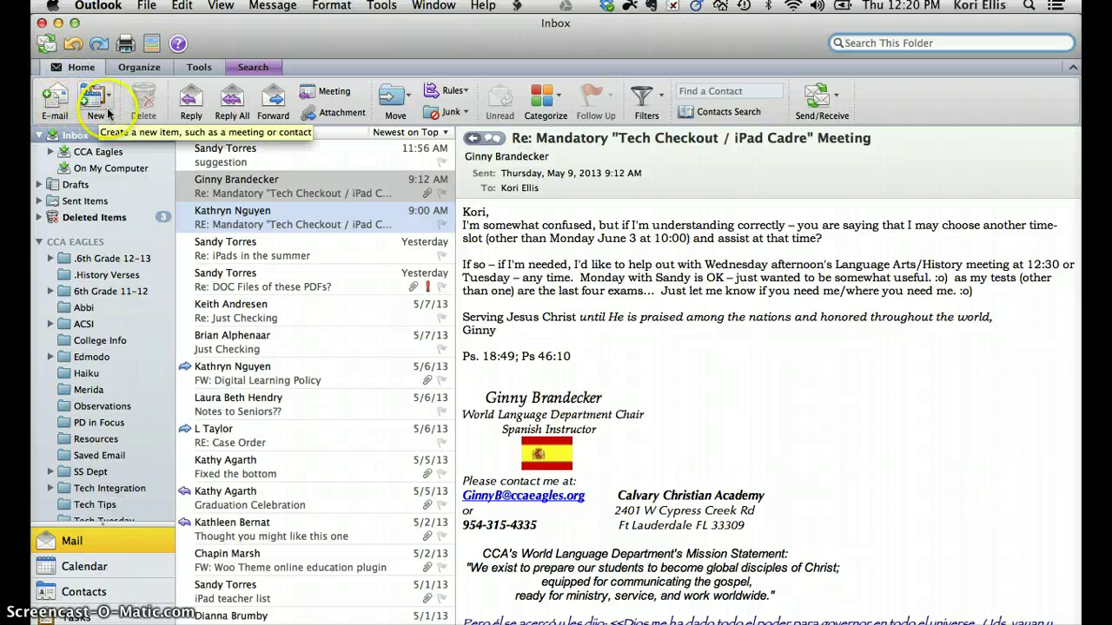
click(151, 72)
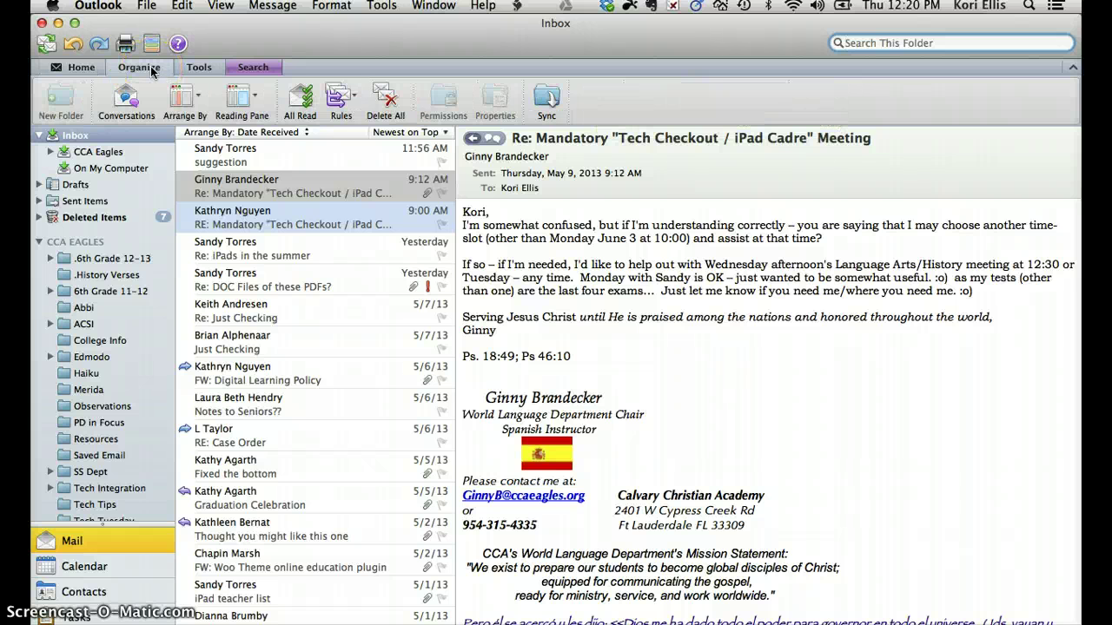
click(207, 68)
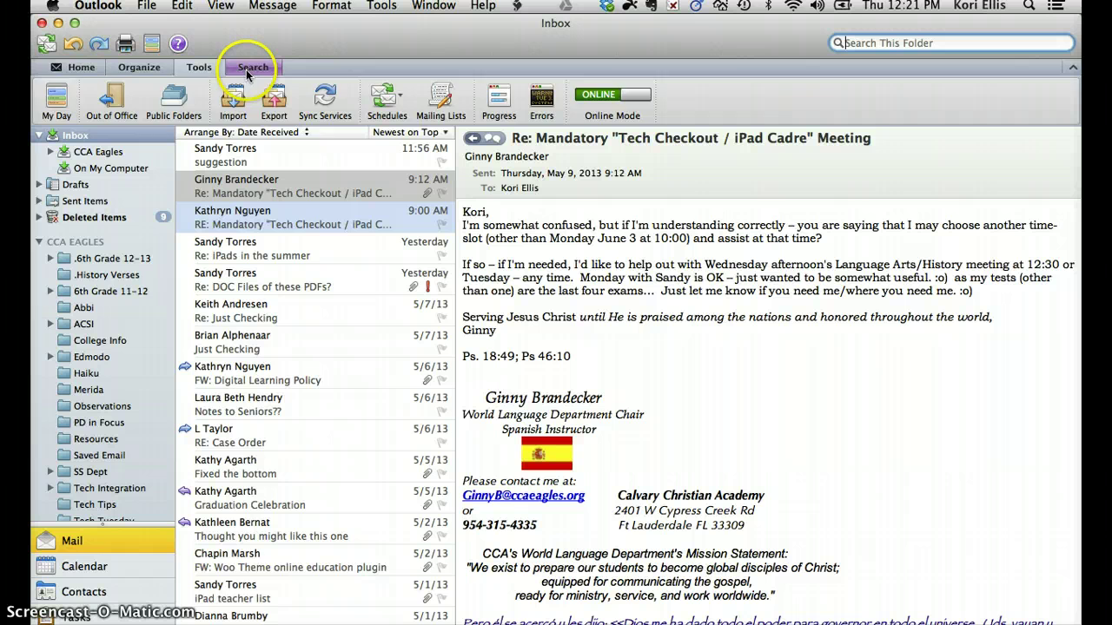
click(247, 71)
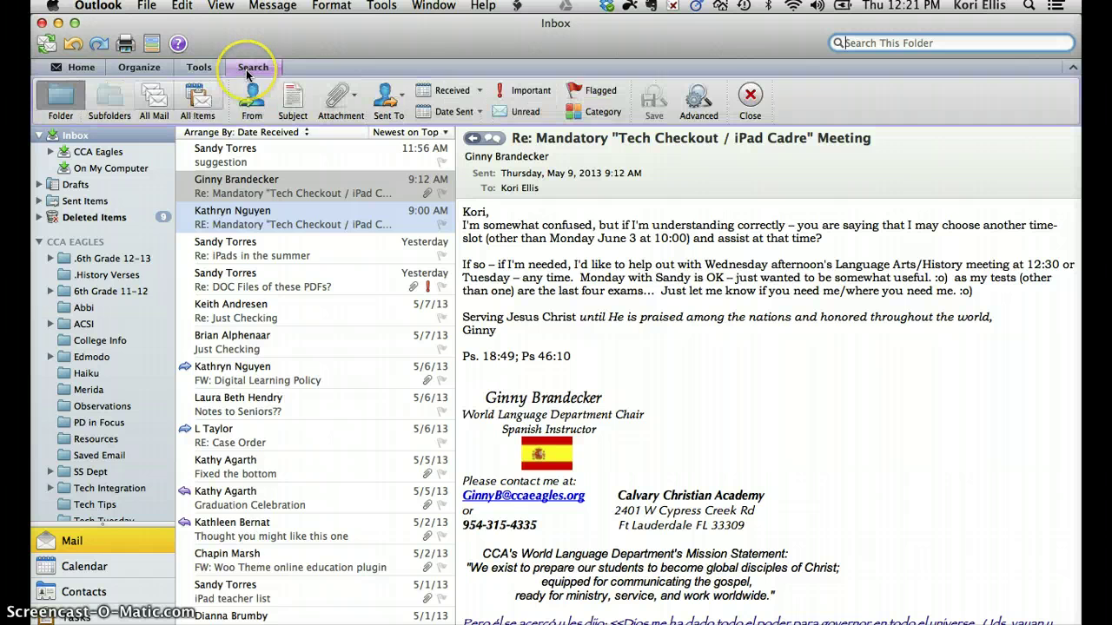
click(64, 70)
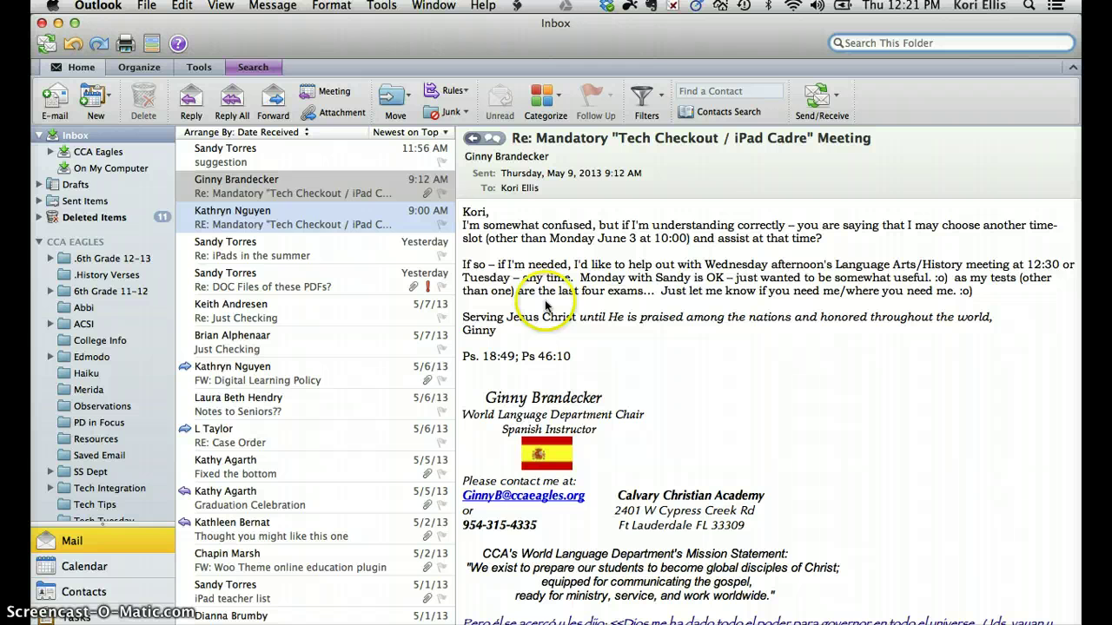
Open the 'Re: iPads in the summer' message and drag the list divider to resize.
click(269, 161)
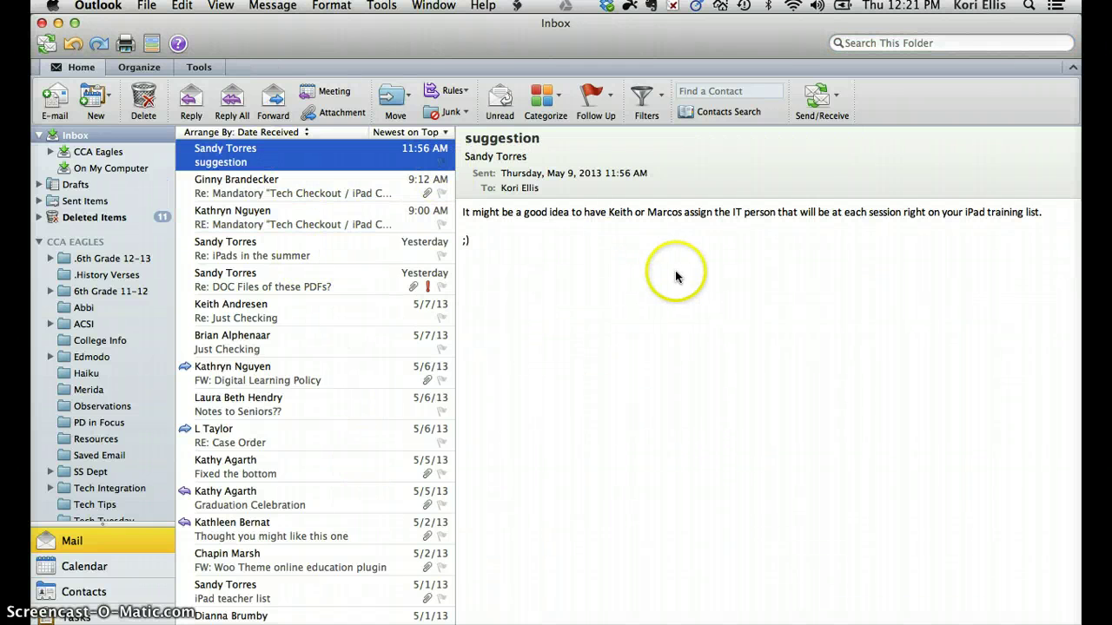
click(261, 254)
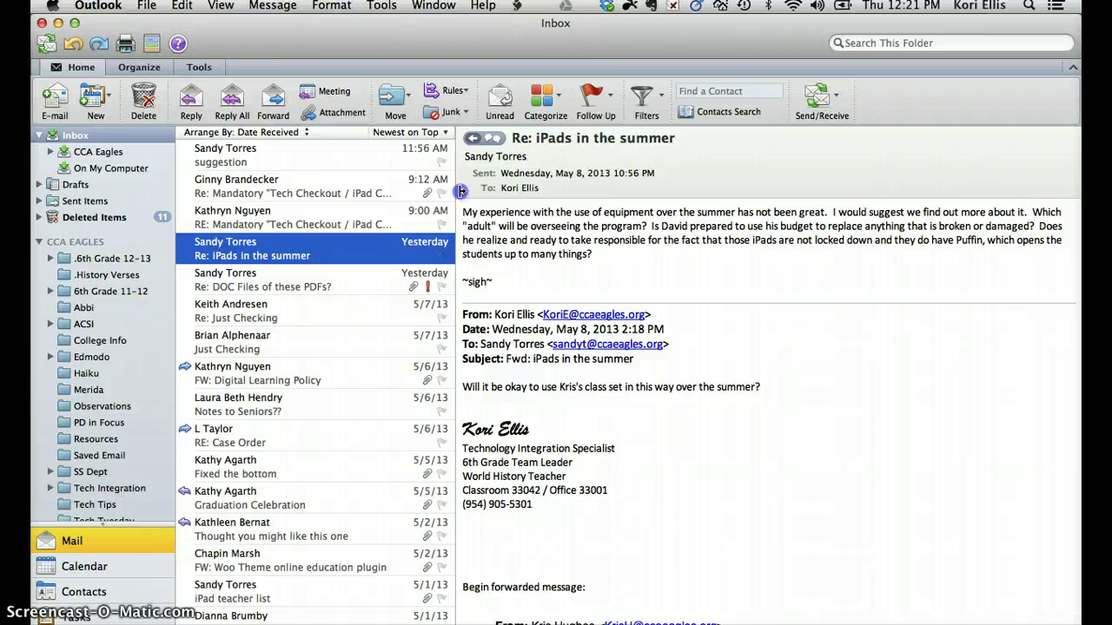
drag(462, 192, 437, 188)
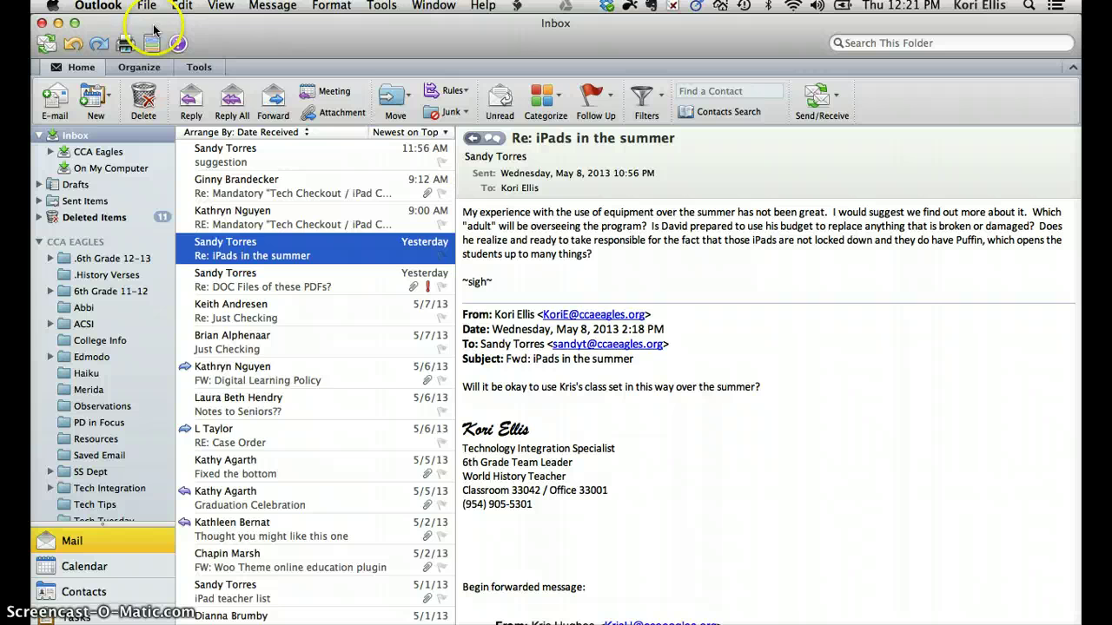
click(220, 9)
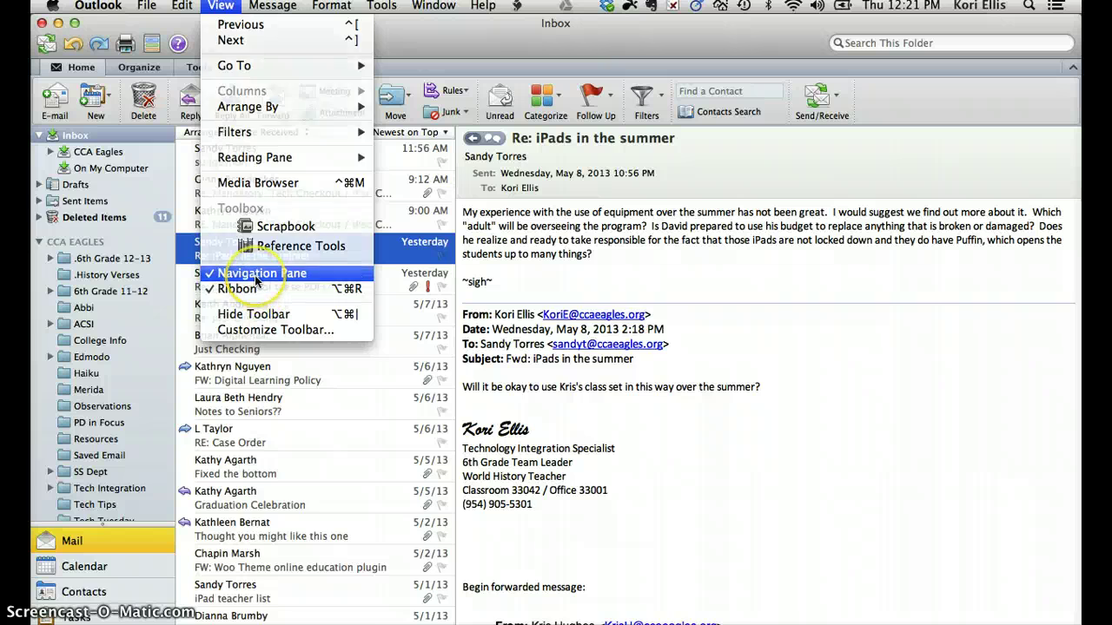
click(256, 274)
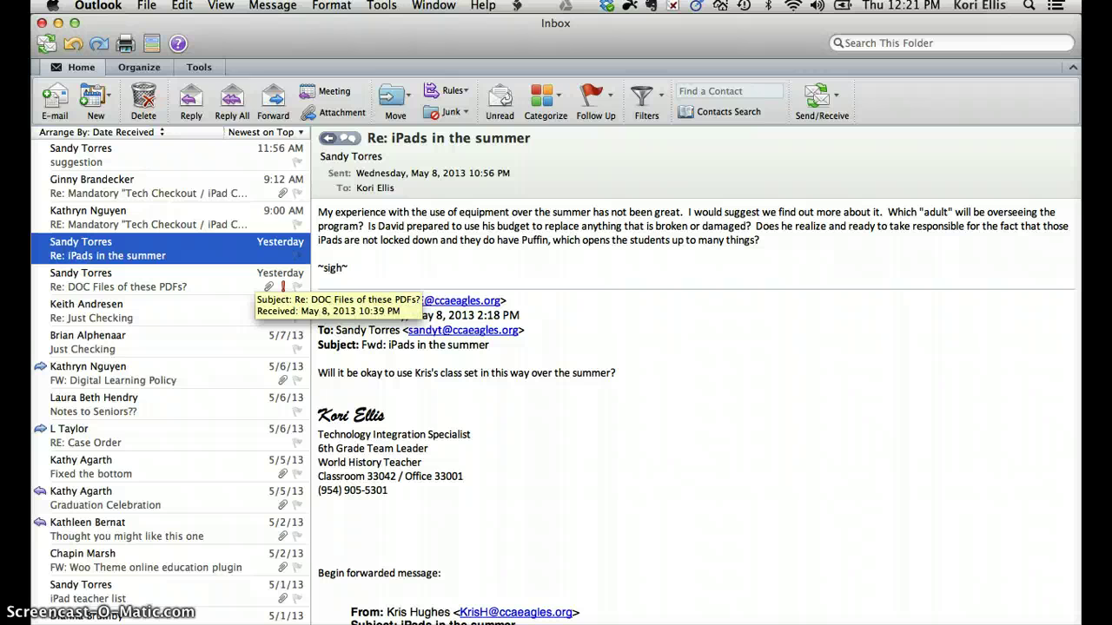
click(221, 5)
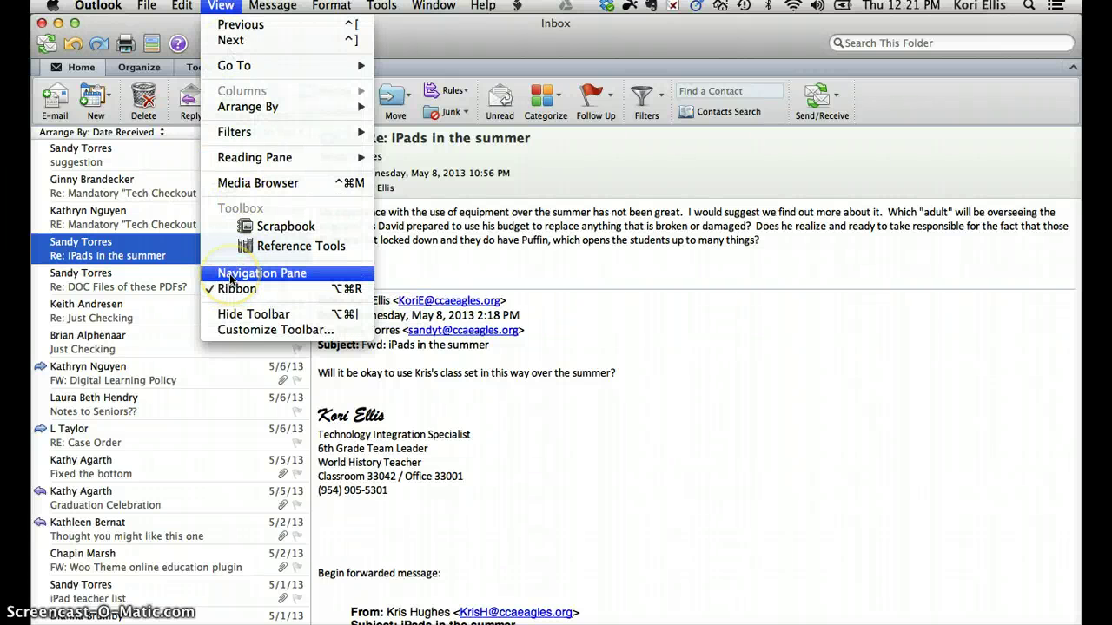
click(230, 273)
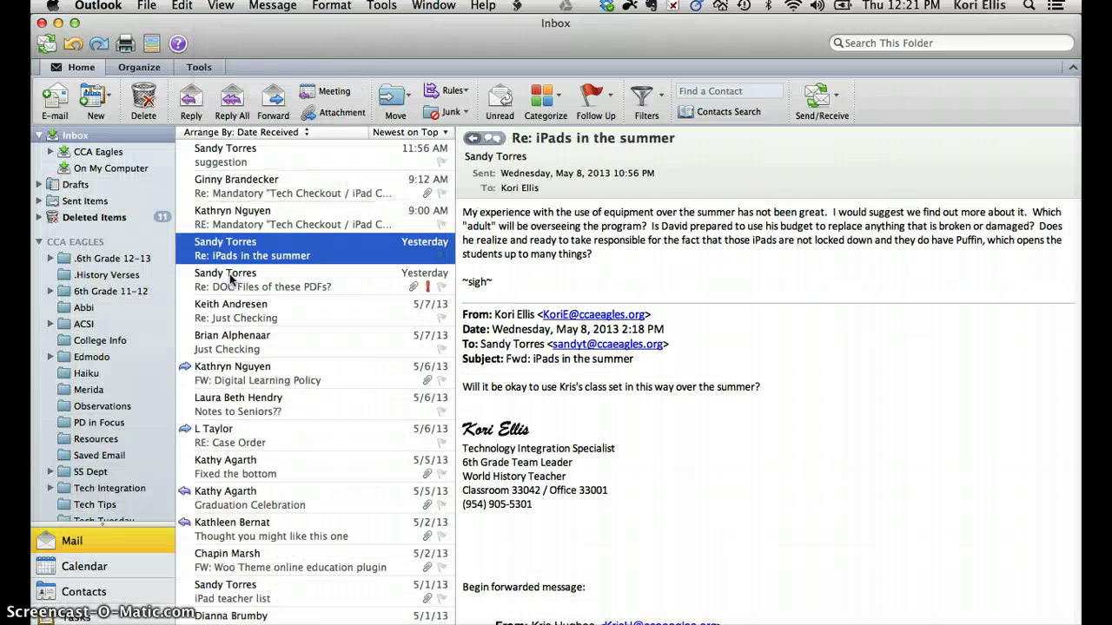
click(217, 6)
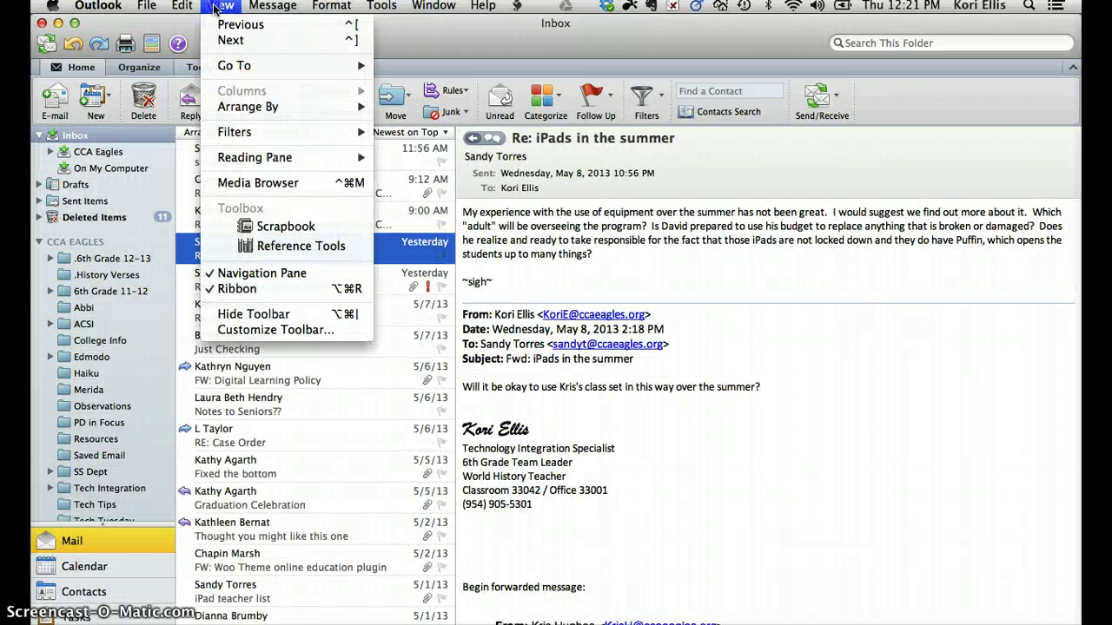
click(306, 158)
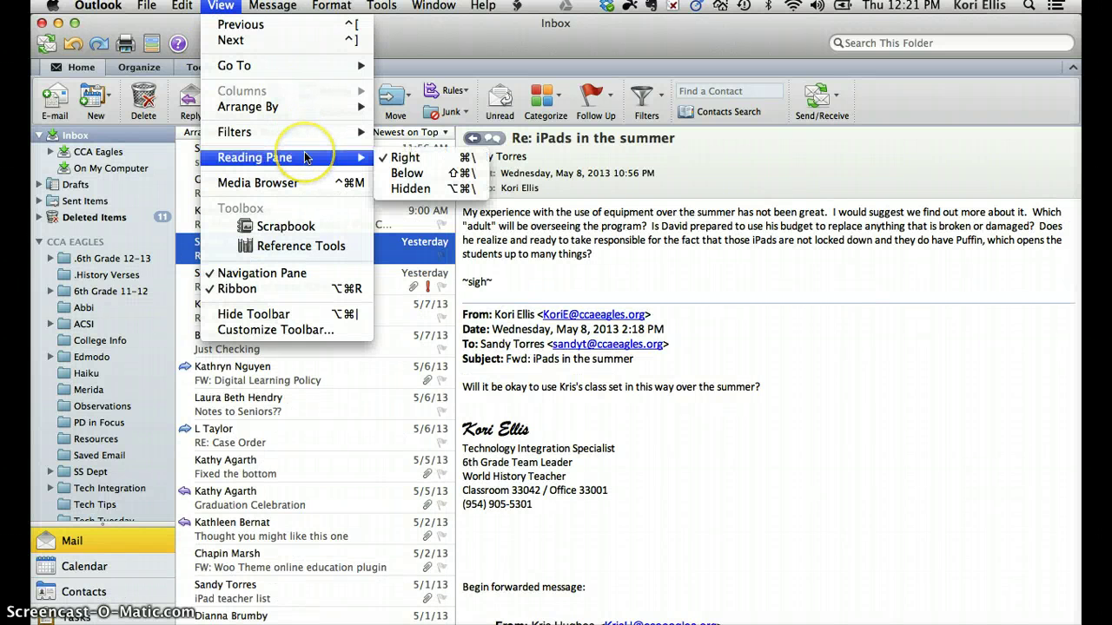
click(421, 178)
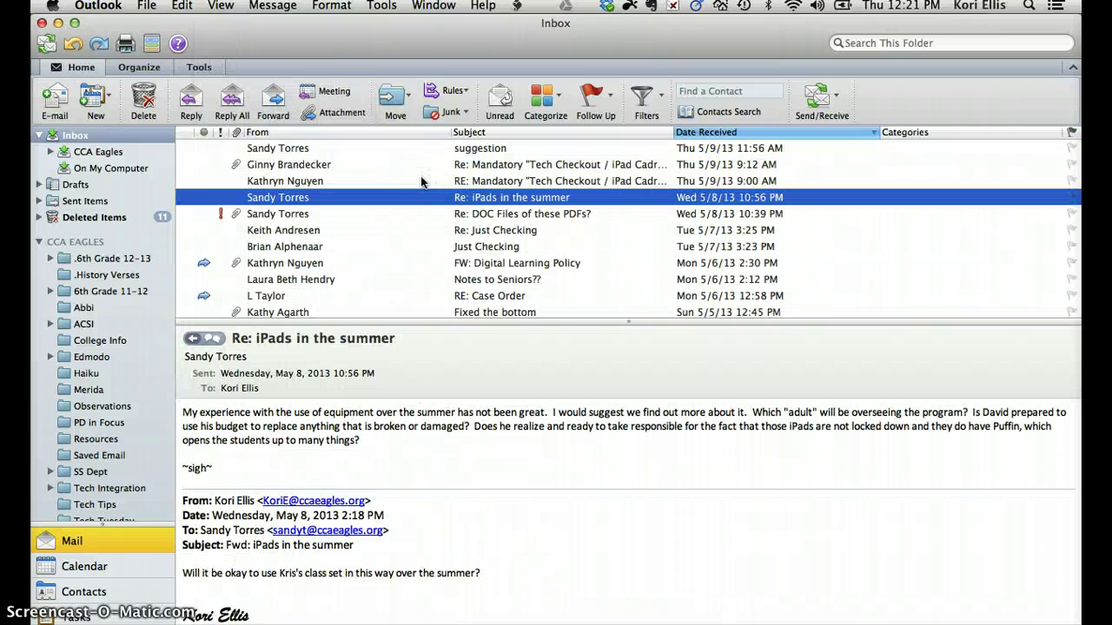
click(228, 6)
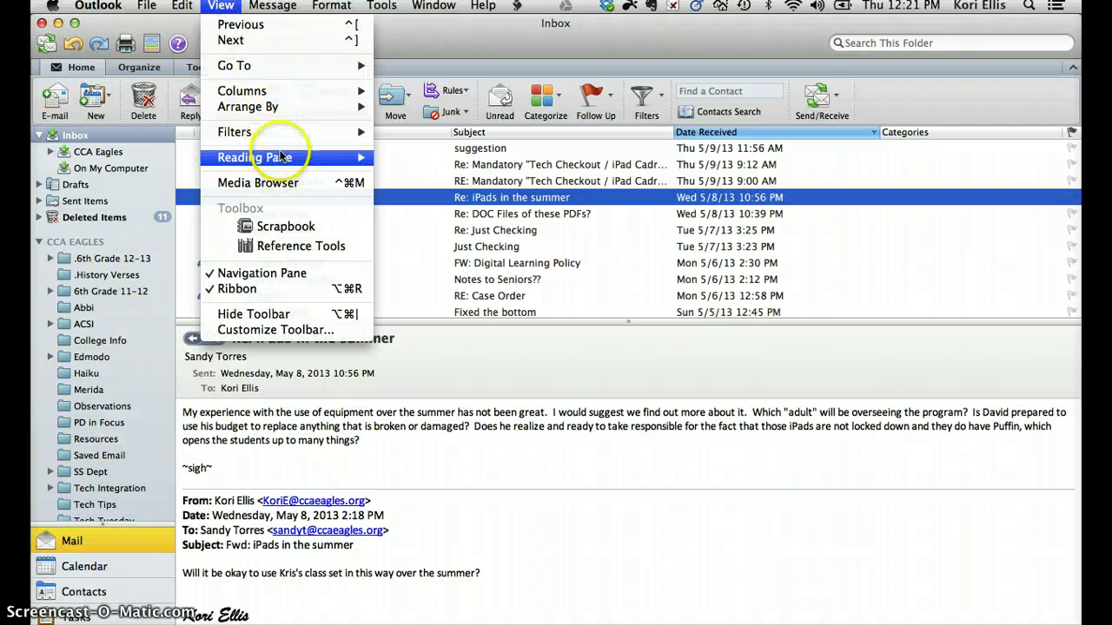
mouse_move(291, 158)
click(402, 159)
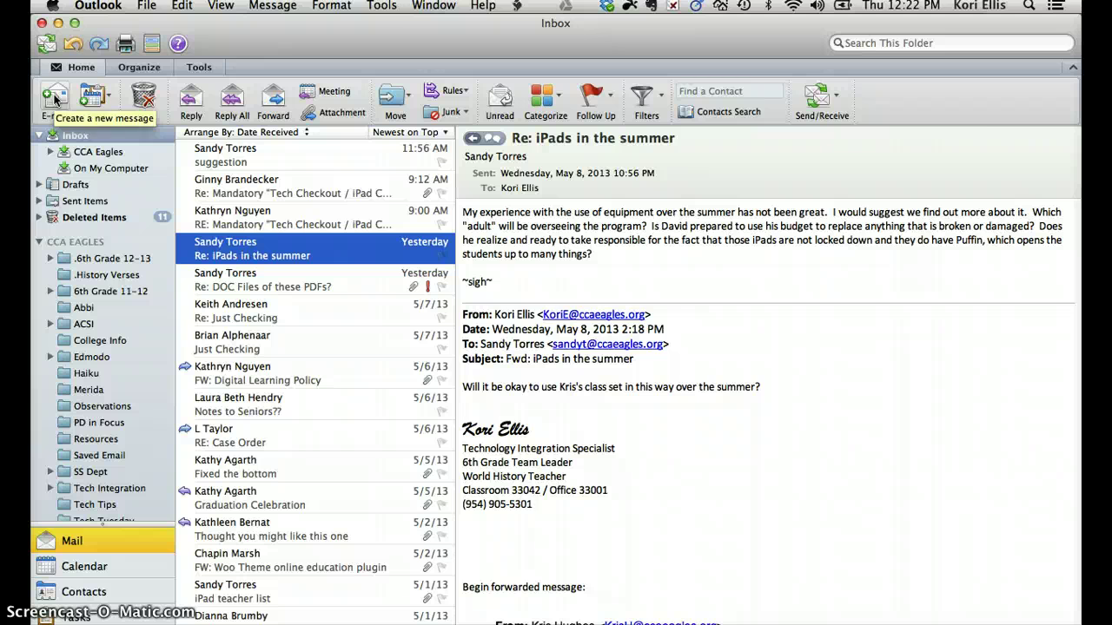
key(super+n)
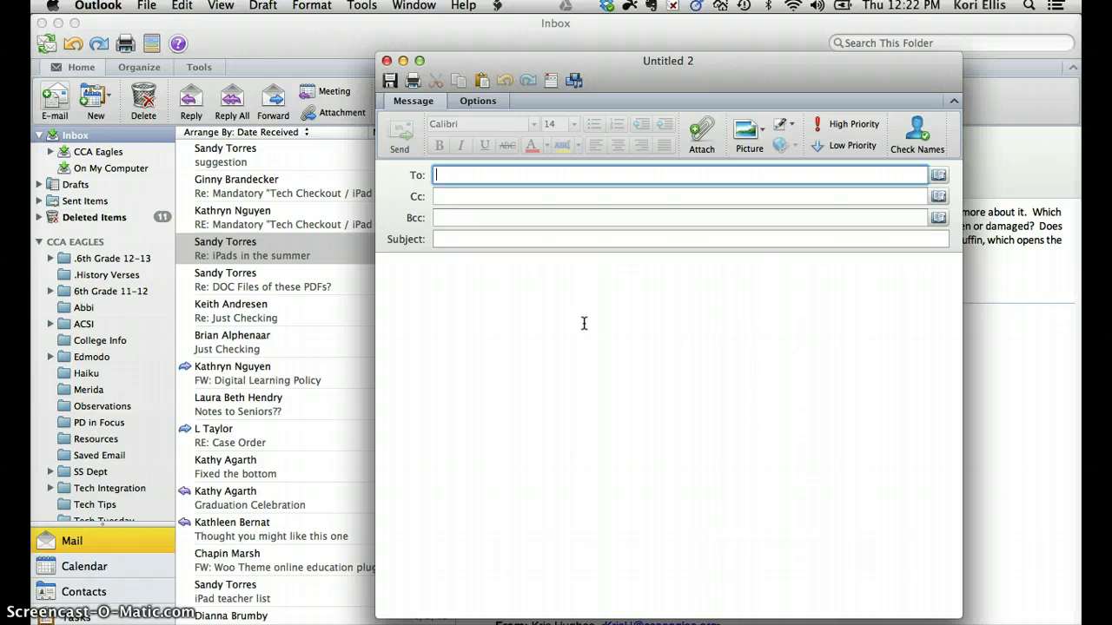
text(sandy)
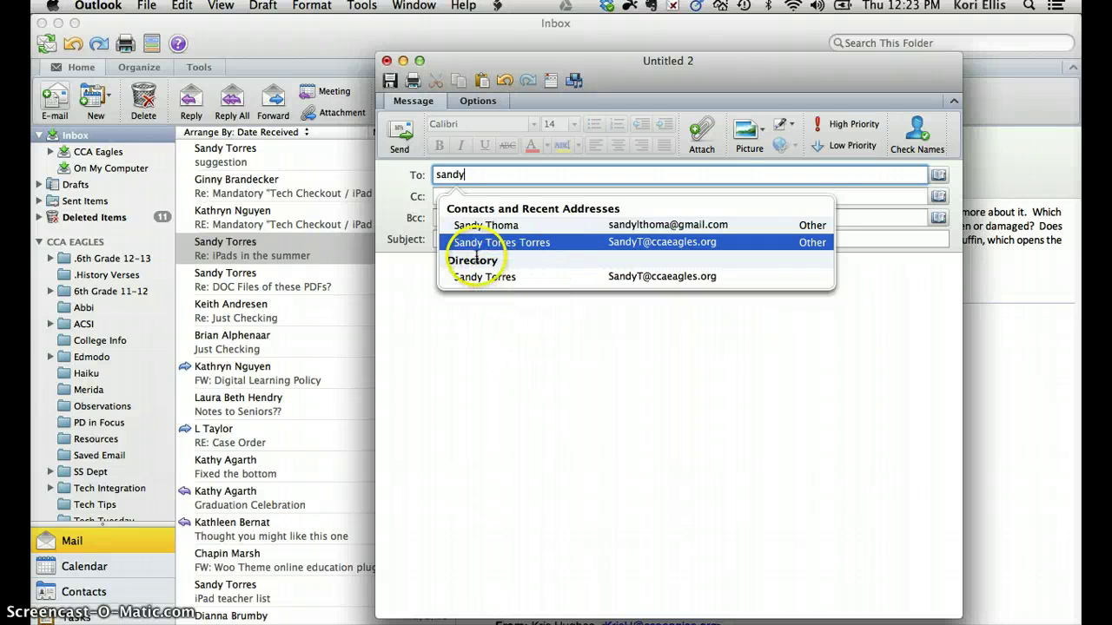
key(BackSpace)
key(BackSpace)
key(BackSpace)
key(BackSpace)
key(BackSpace)
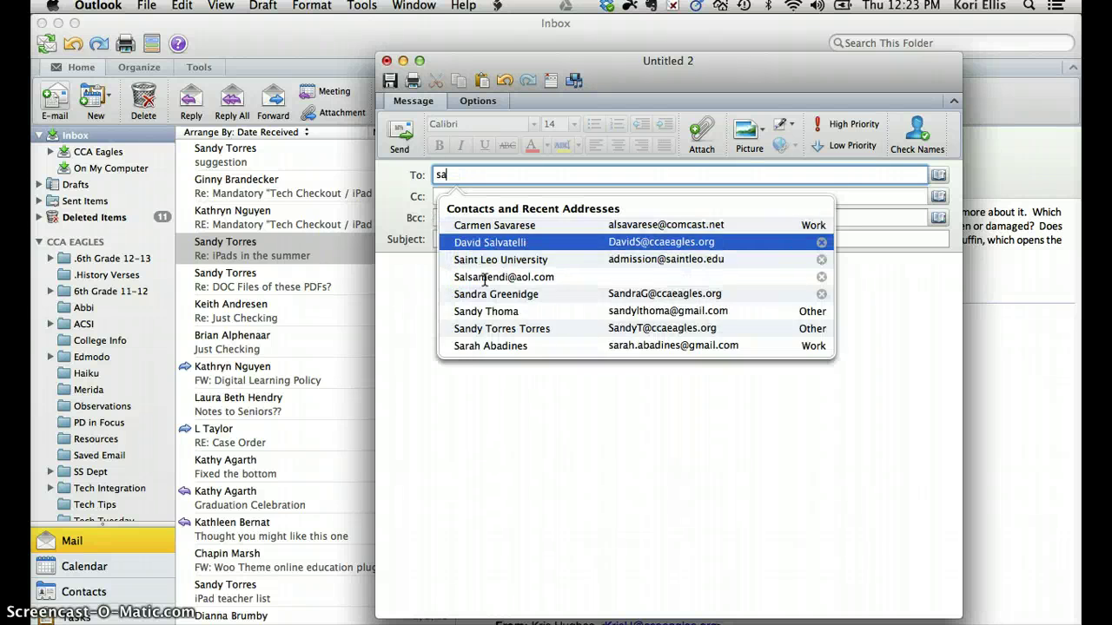
text(michael)
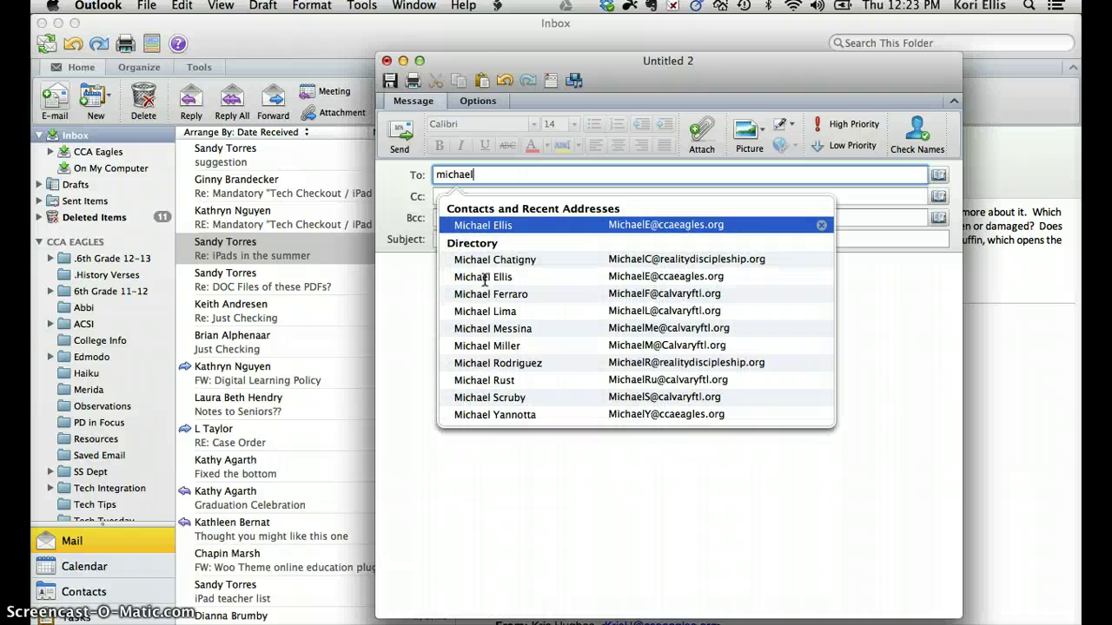
key(BackSpace)
key(BackSpace)
key(BackSpace)
key(BackSpace)
key(BackSpace)
key(BackSpace)
key(BackSpace)
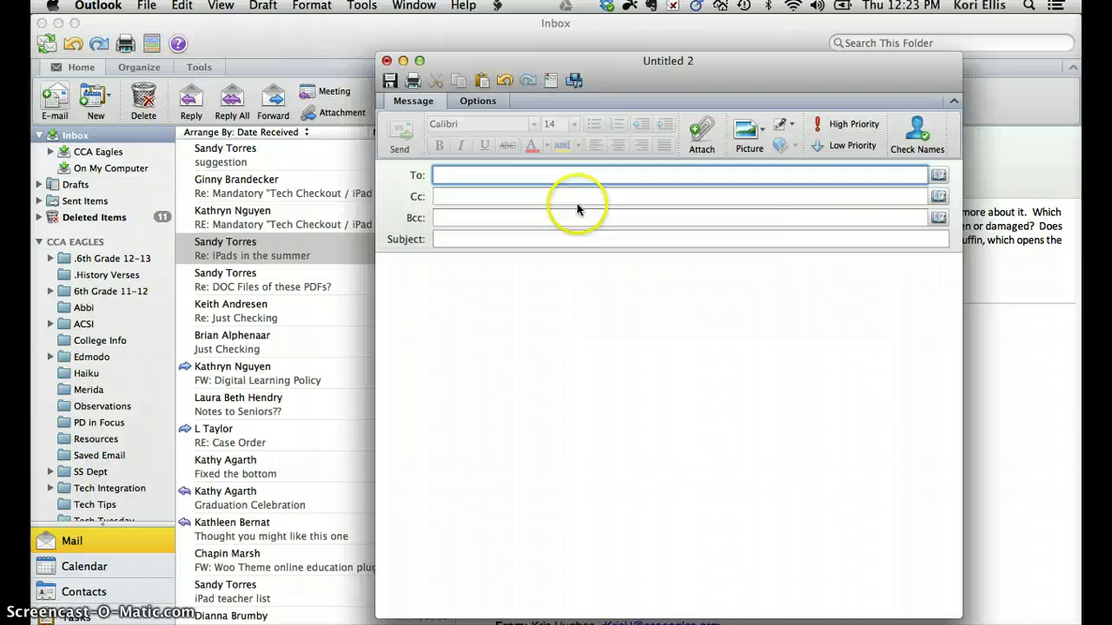
click(386, 60)
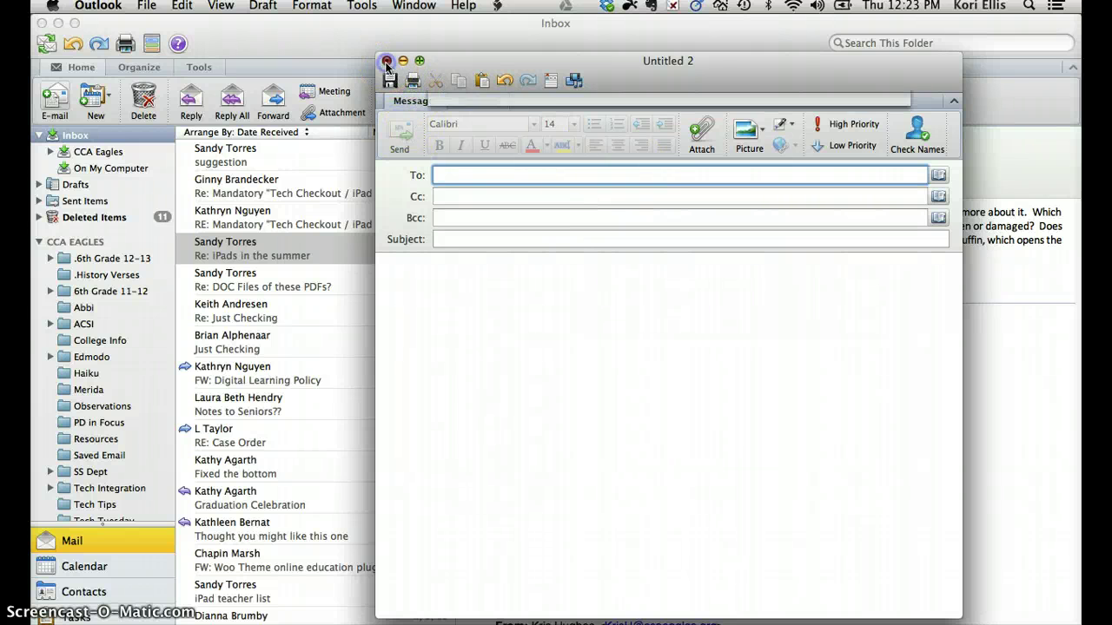
Discard the unsent message and show the 2013 Chaperones group in Contacts.
click(547, 177)
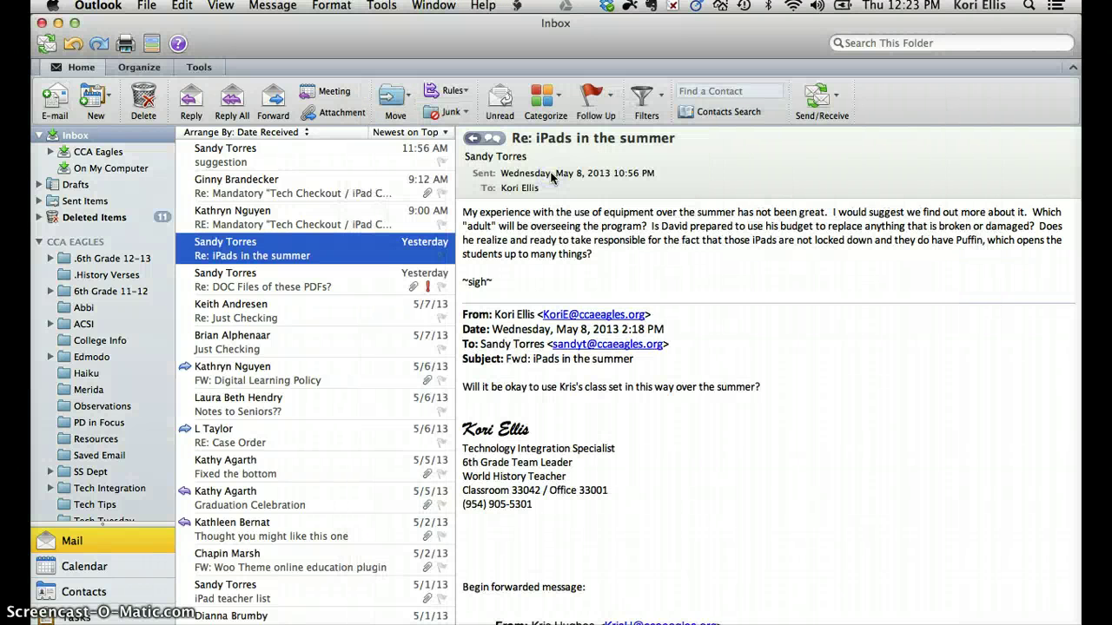
click(92, 599)
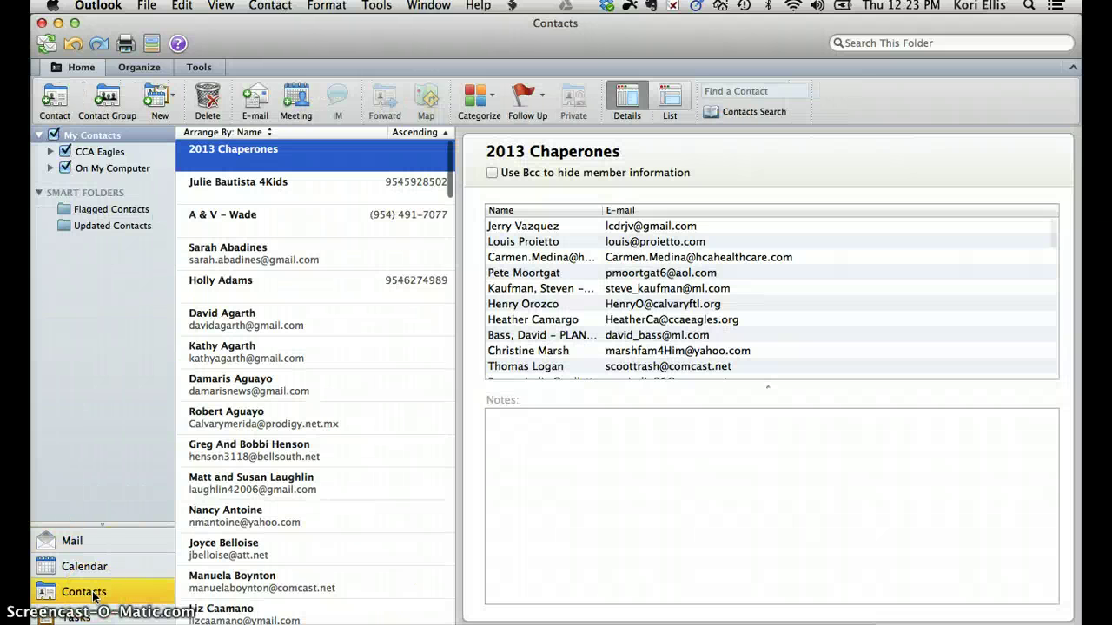
click(142, 497)
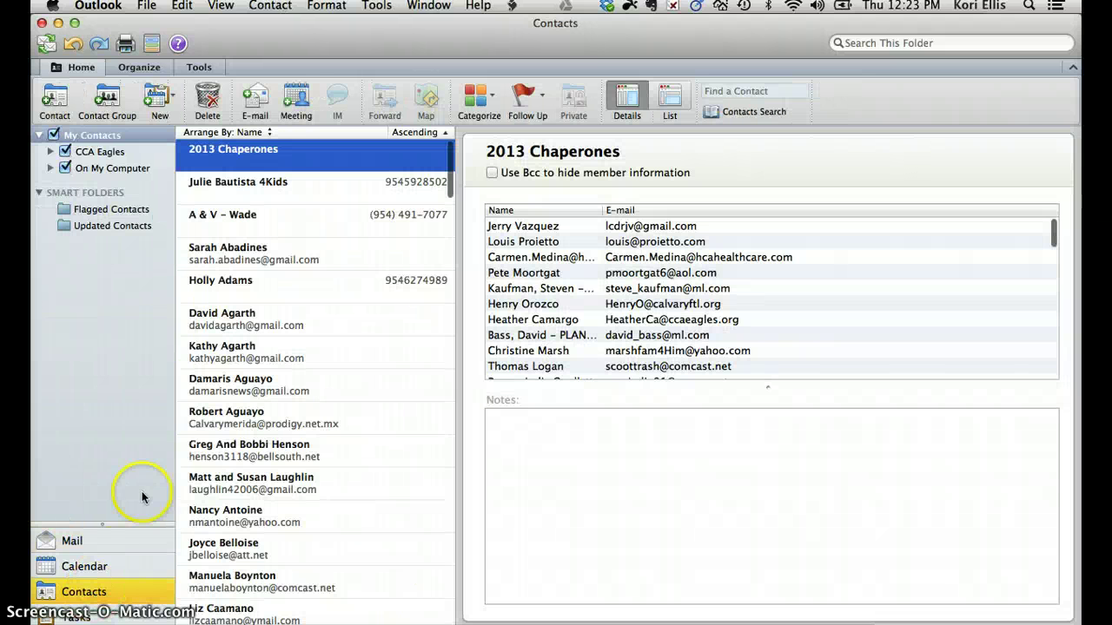
Open a blank new contact, close it unsaved, and return to Mail.
click(55, 100)
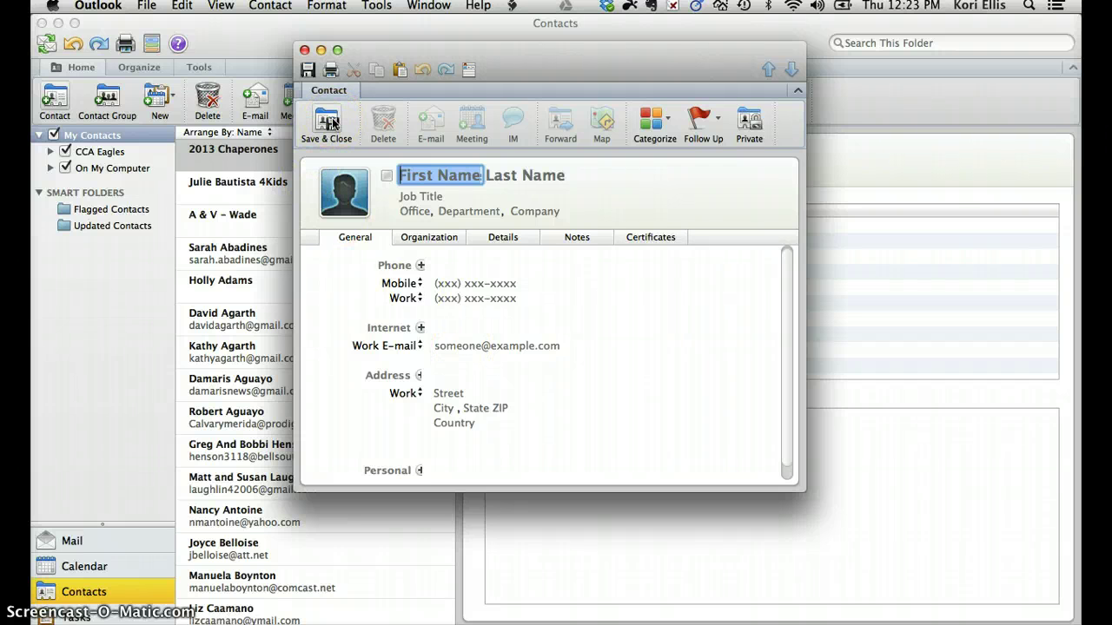
click(304, 51)
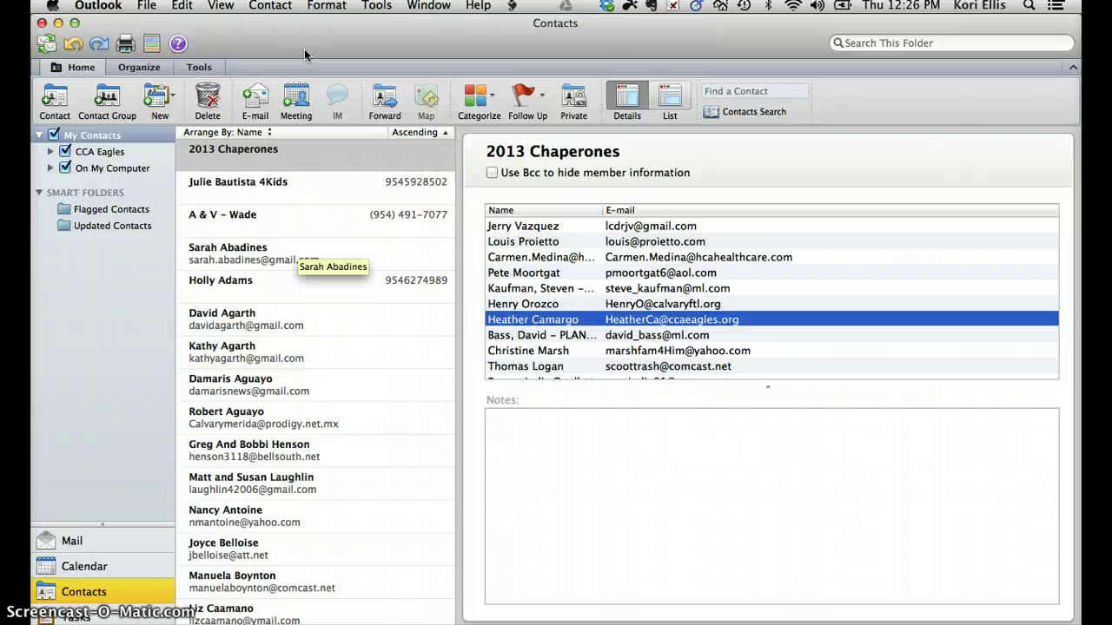
click(115, 532)
Start a new email from the inbox addressed to a suggested contact.
click(85, 543)
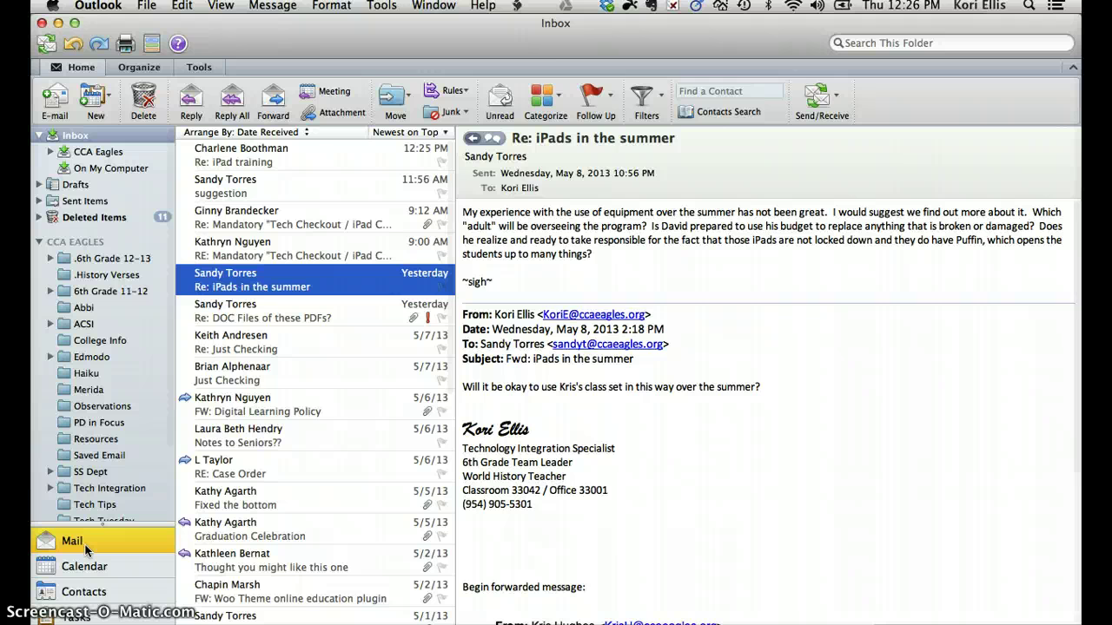
key(super+n)
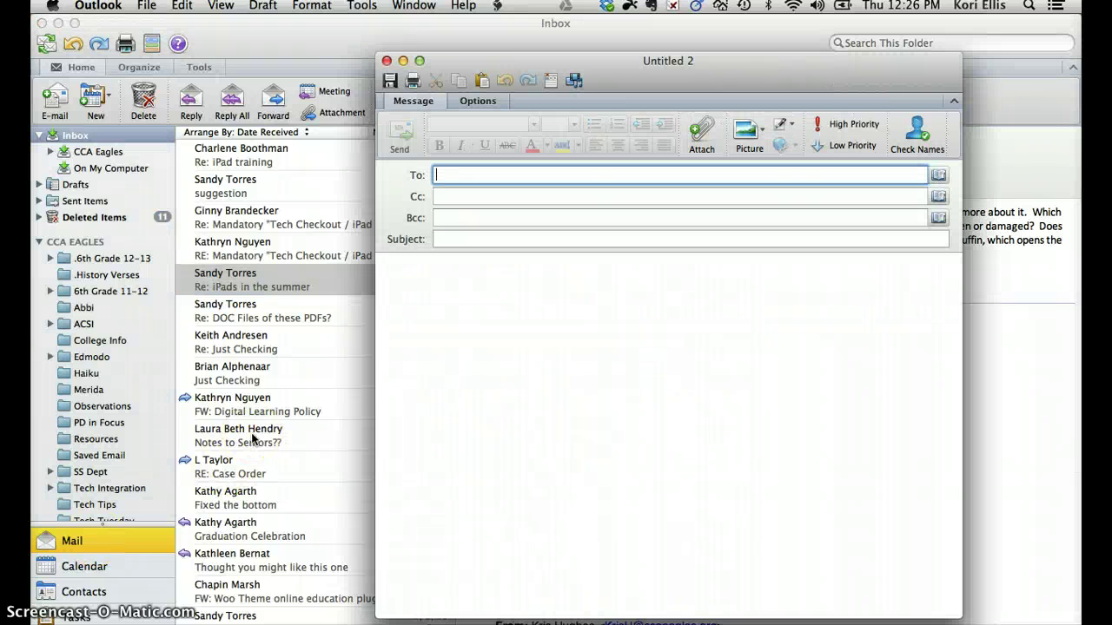
text(michael)
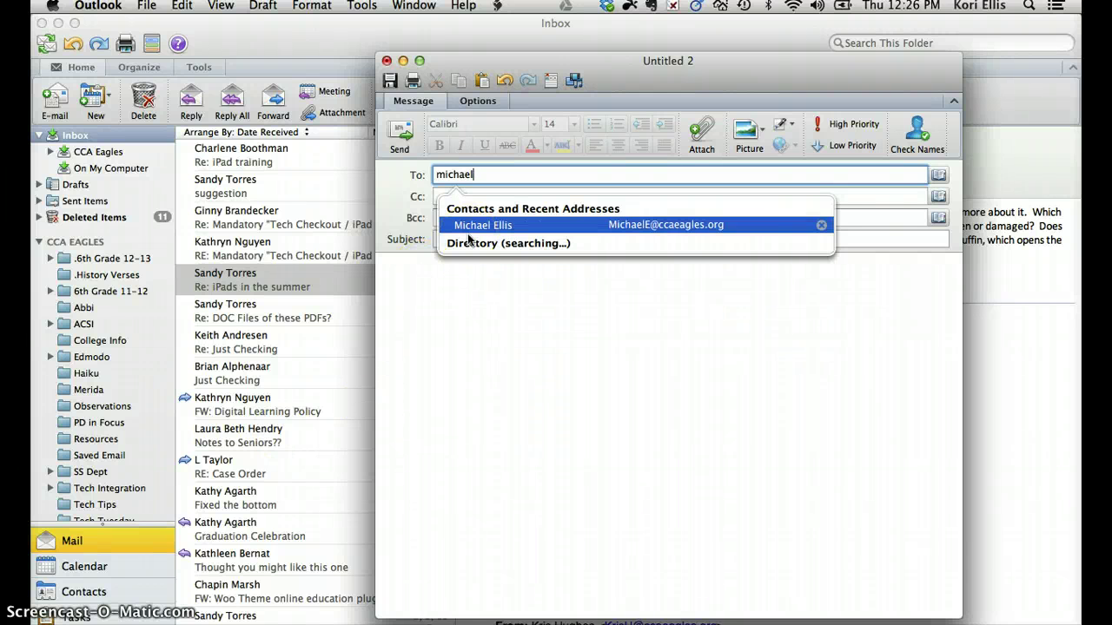
key(Return)
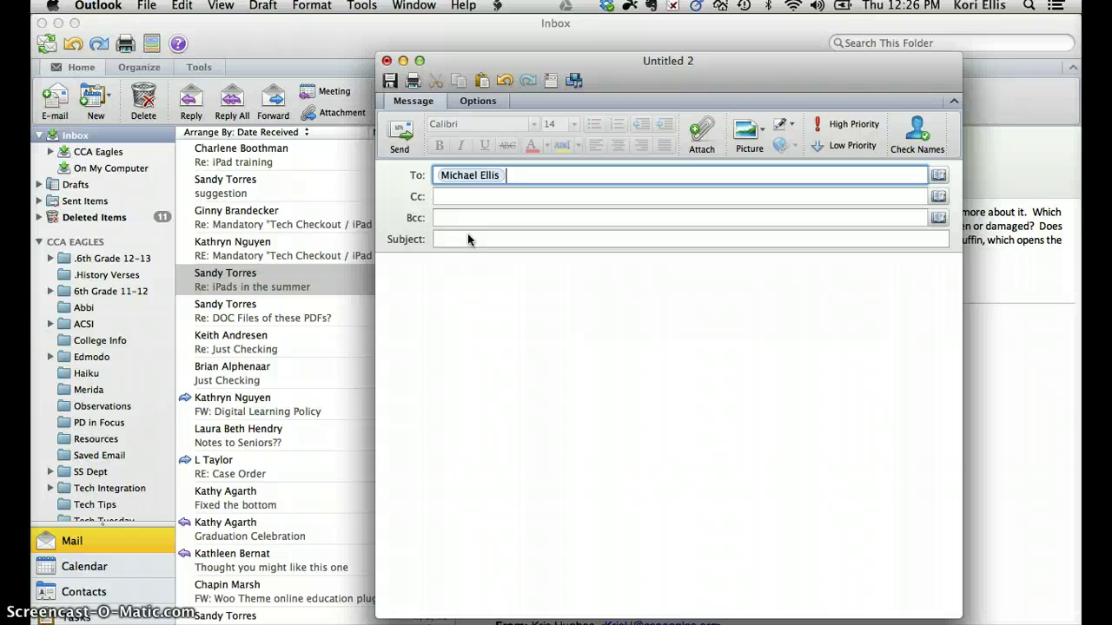
Give the message the subject 'Hi honey!' and place the cursor in the body.
click(447, 197)
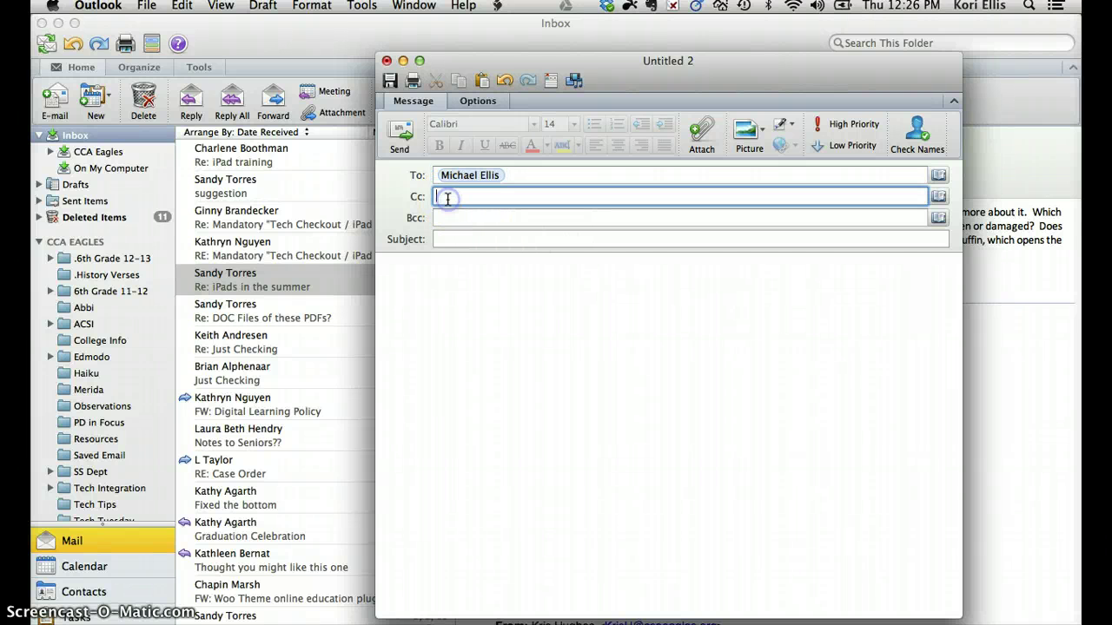
click(443, 221)
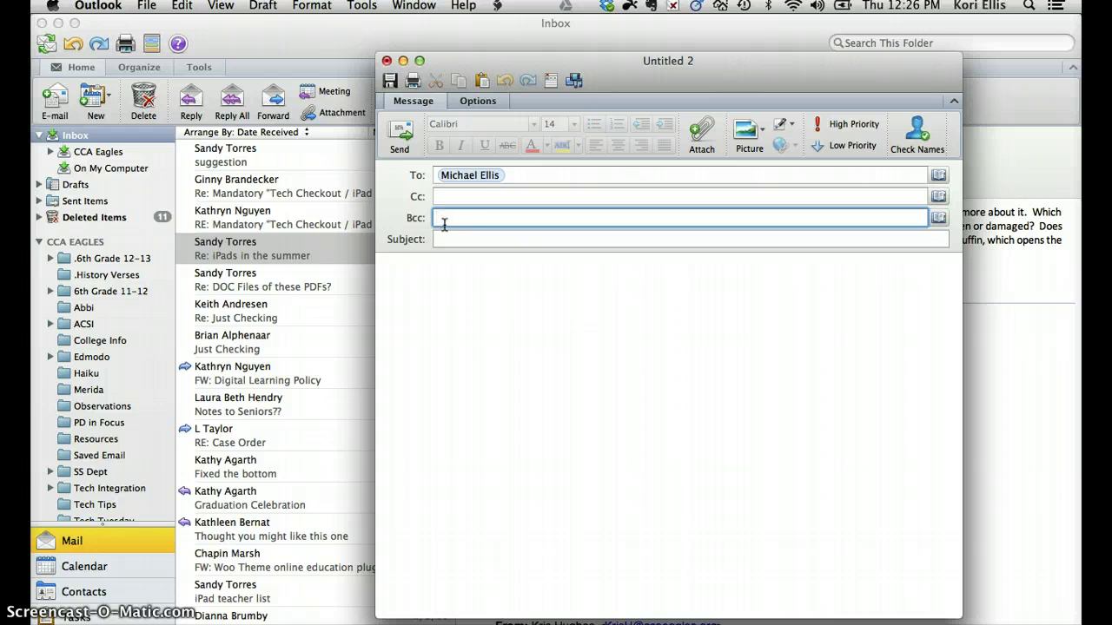
click(449, 244)
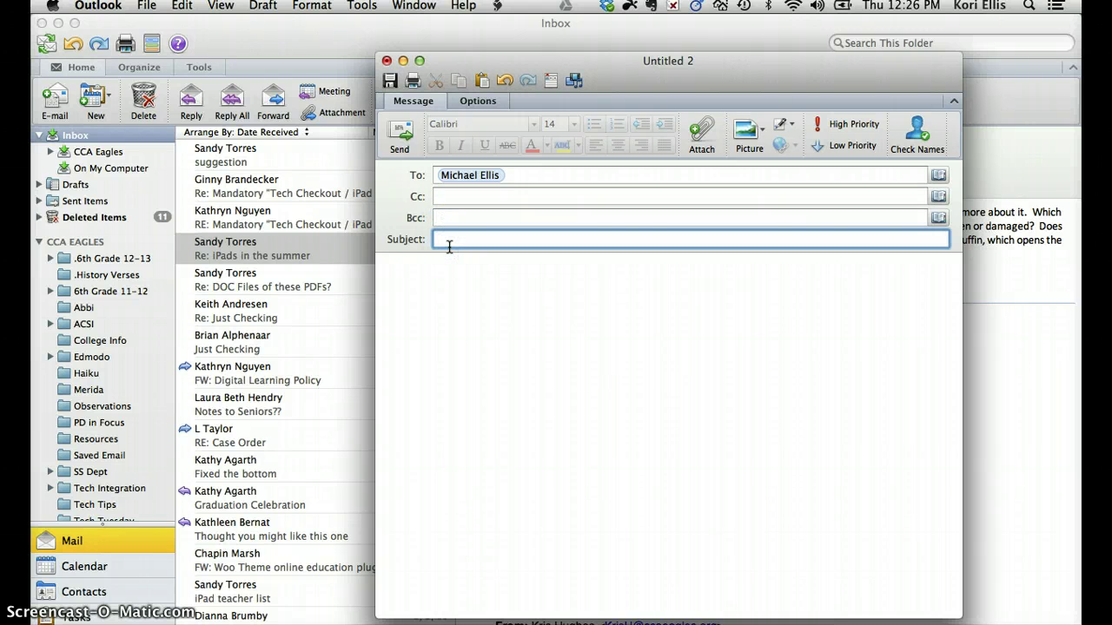
text(Hi honey!)
click(448, 256)
click(443, 269)
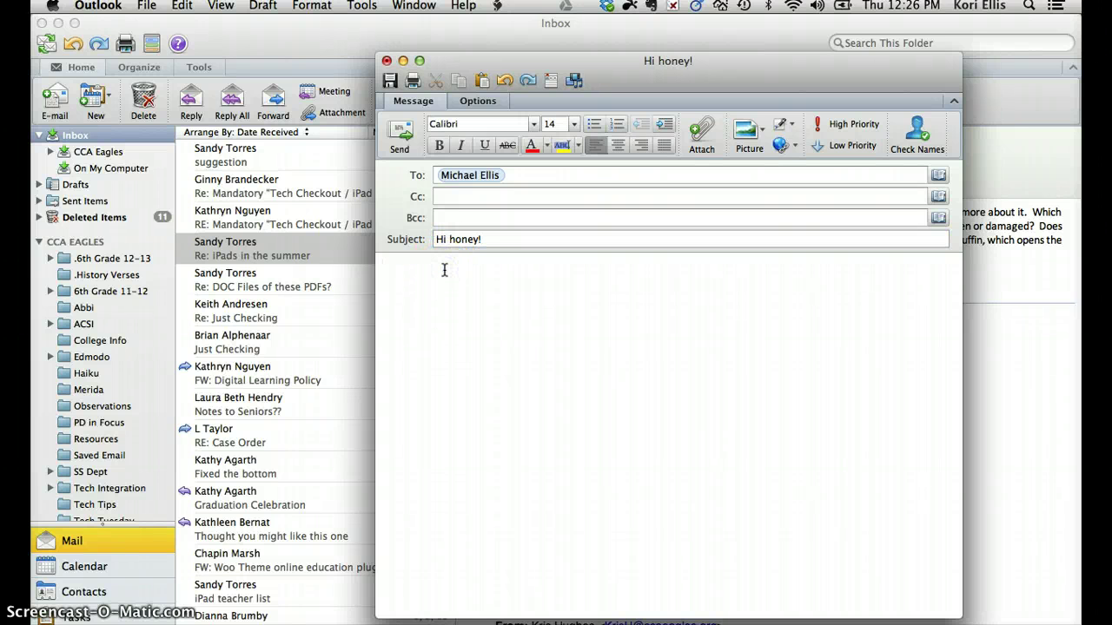
Attach Ellis Budget.xlsx from the Documents folder to the message.
click(699, 132)
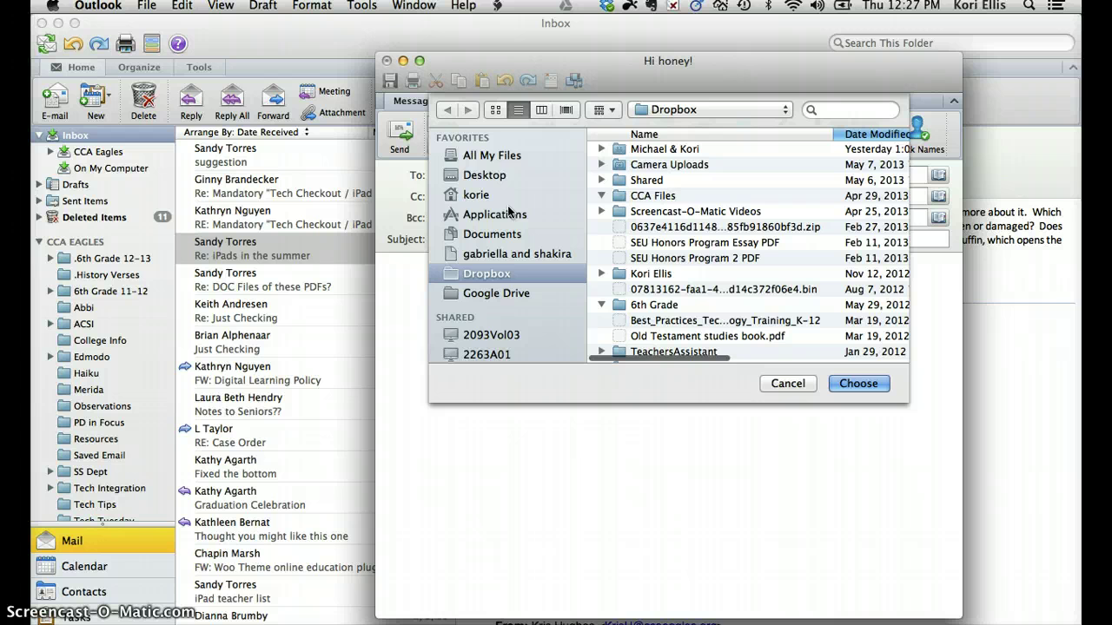
scroll(478, 198, up, 1)
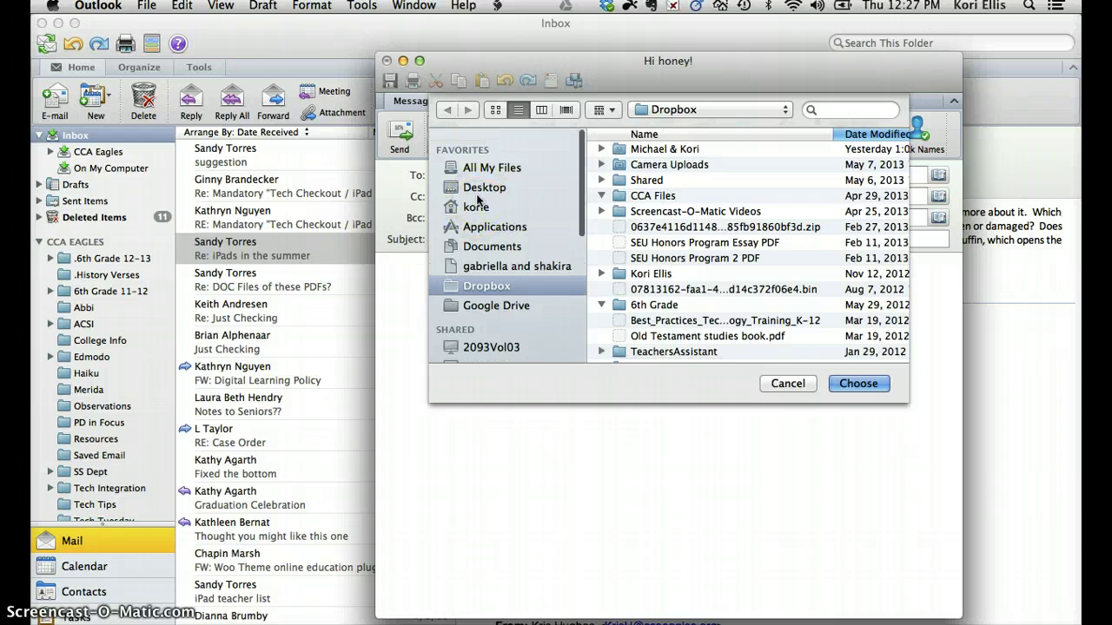
click(477, 205)
scroll(477, 205, down, 1)
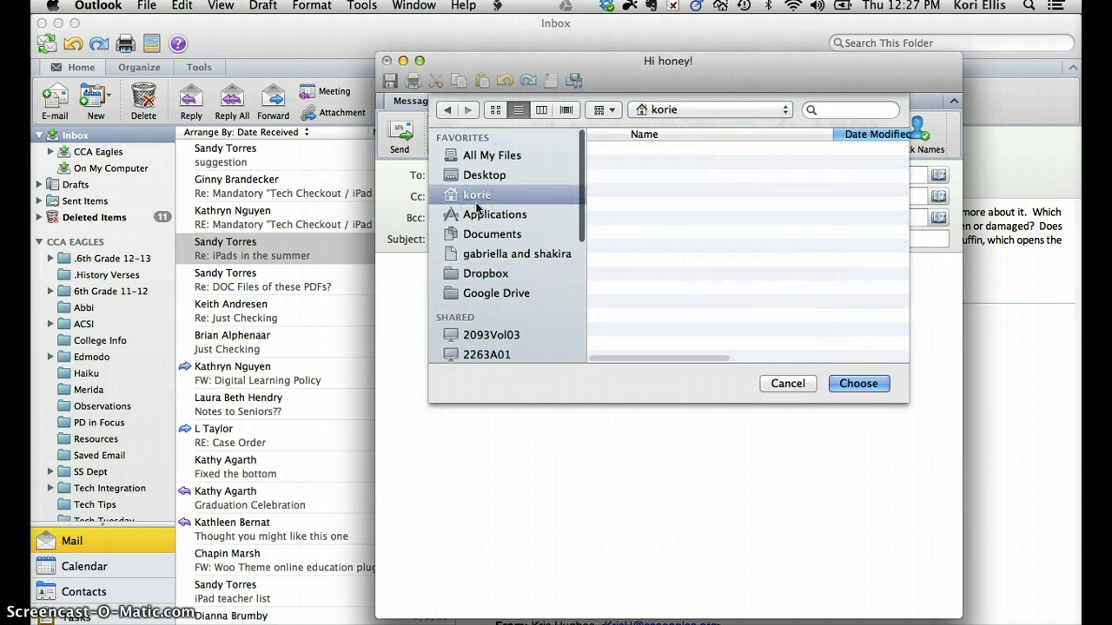
click(463, 204)
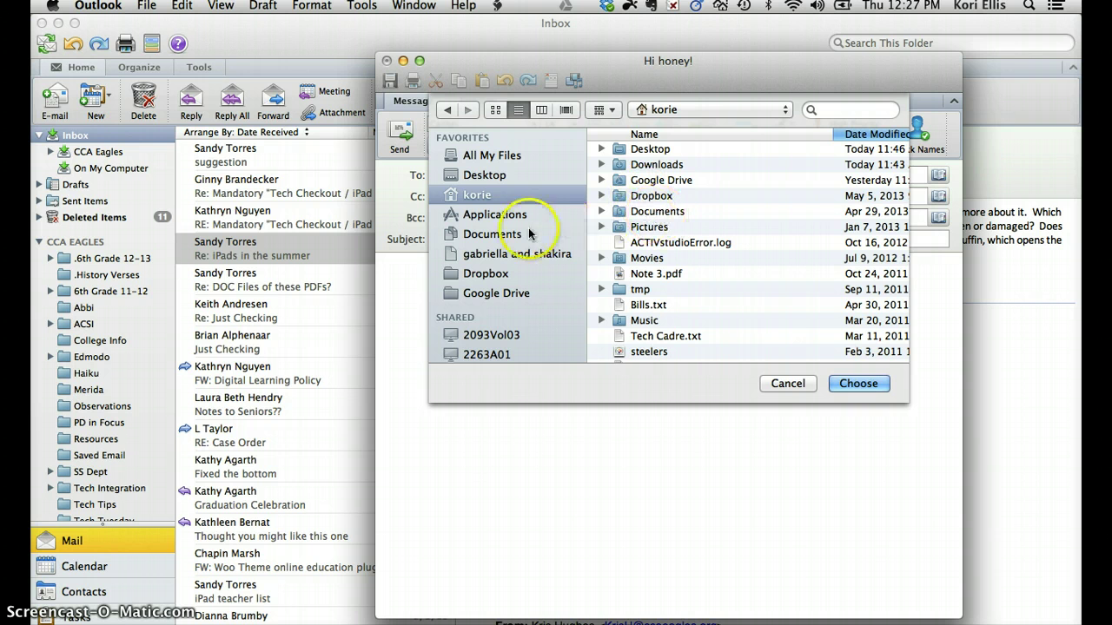
click(493, 234)
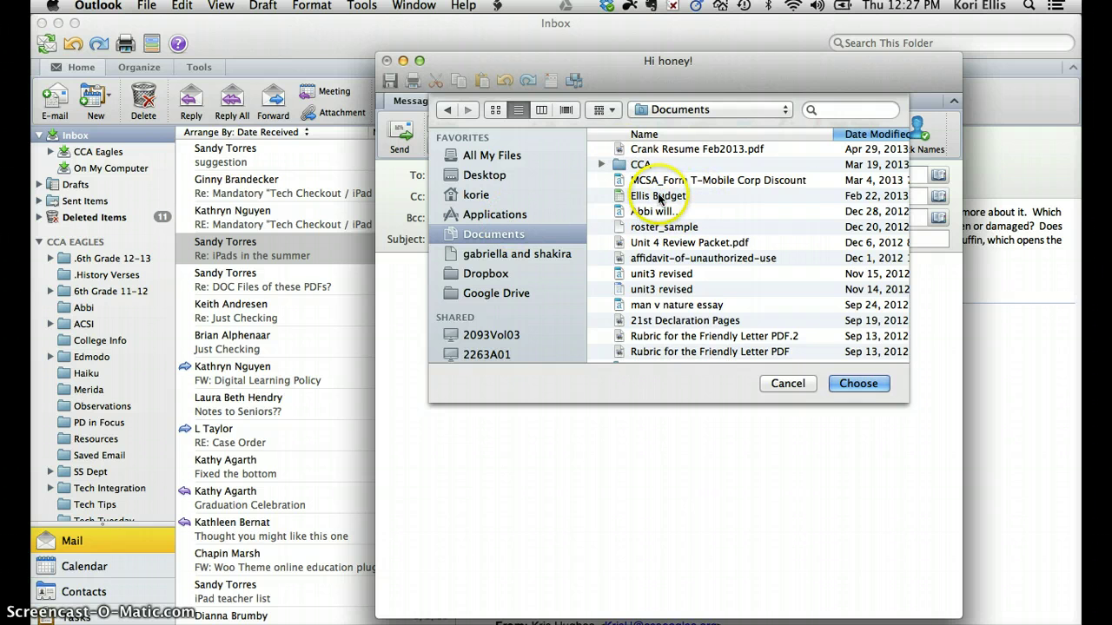
double_click(659, 195)
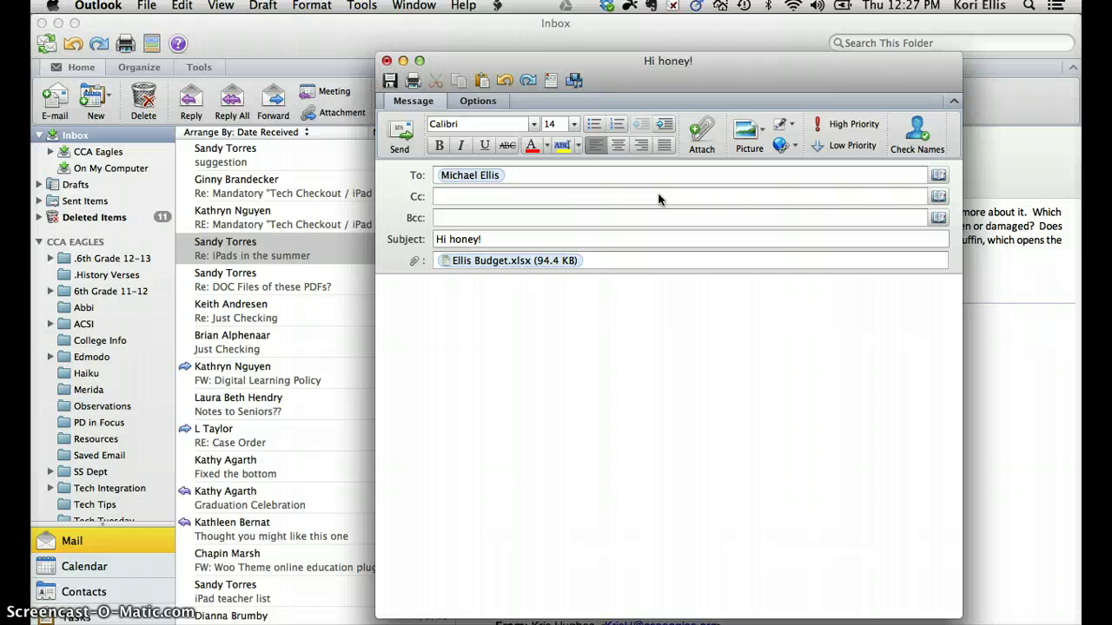
Type 'Hi,' and 'Here is our budget!' in the body, sign with the first name, then close the window.
click(657, 199)
click(568, 268)
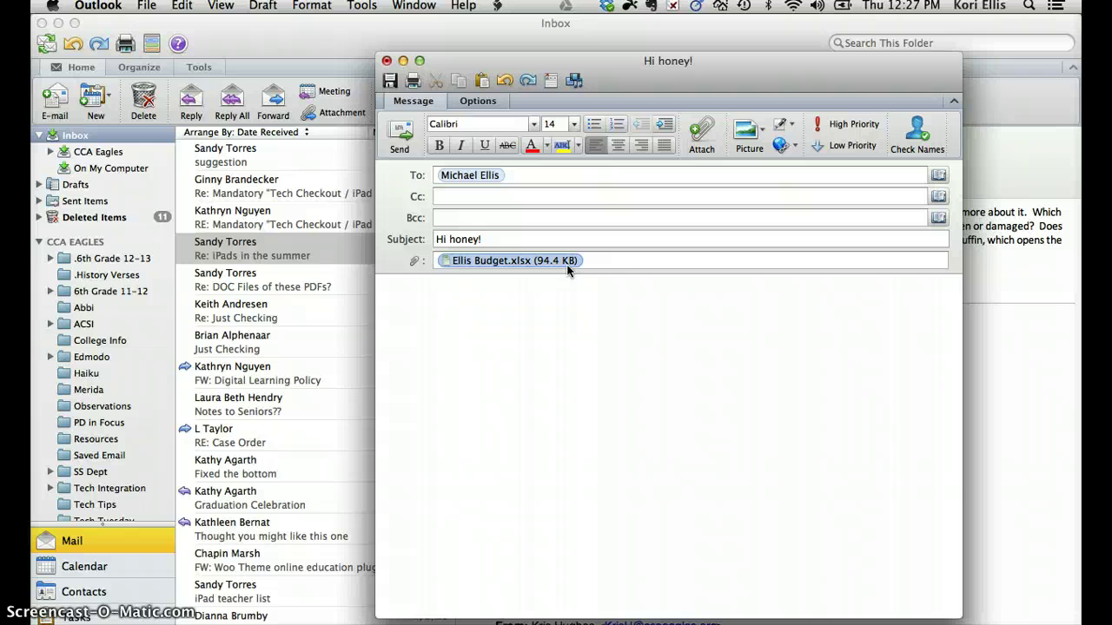
click(618, 331)
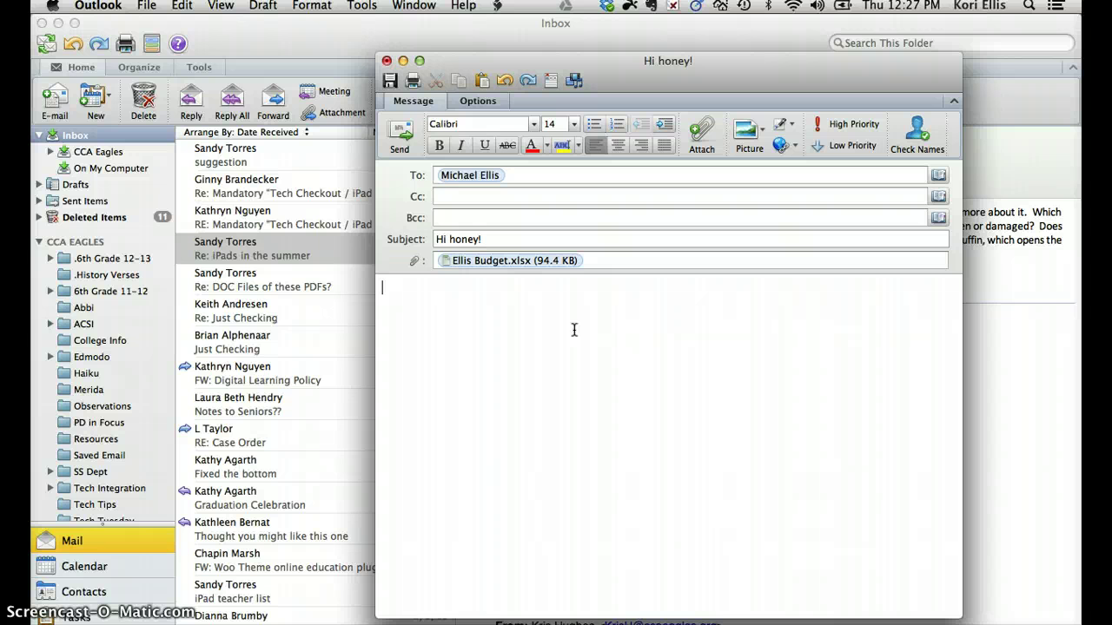
text(Hi,)
key(Return)
key(Return)
text(Here is our bud)
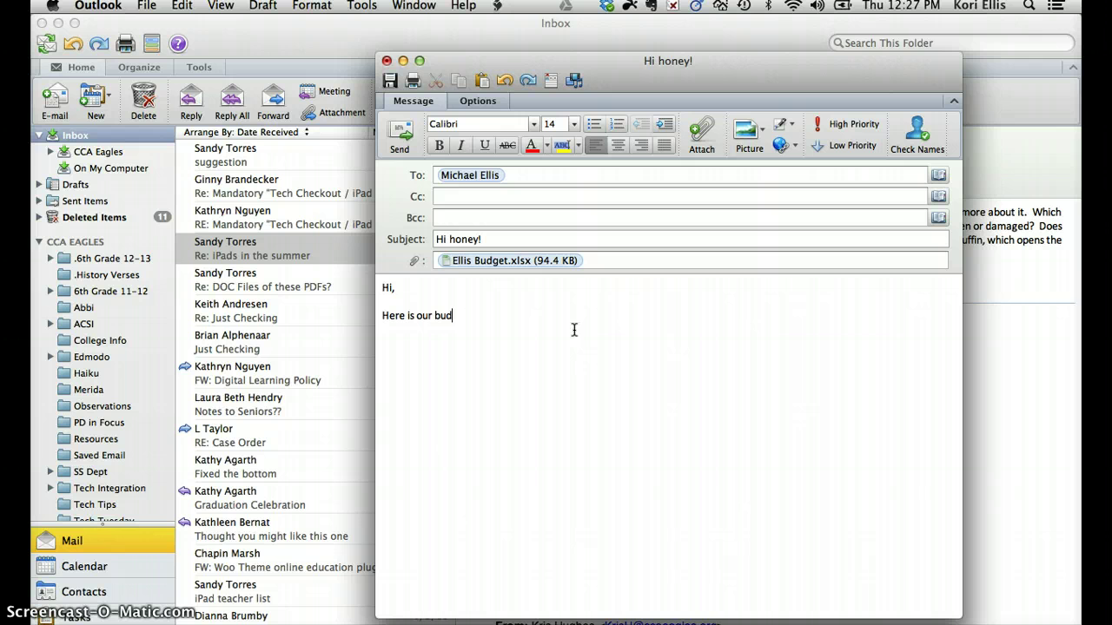
text(get!)
key(Return)
key(Return)
text(Kori)
click(402, 136)
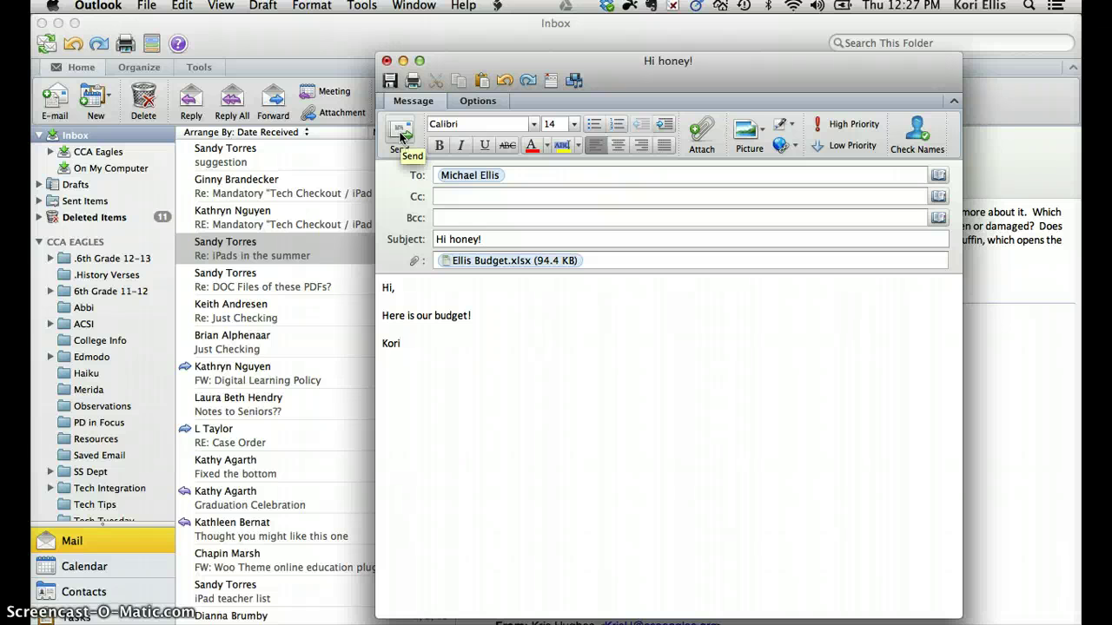
click(387, 61)
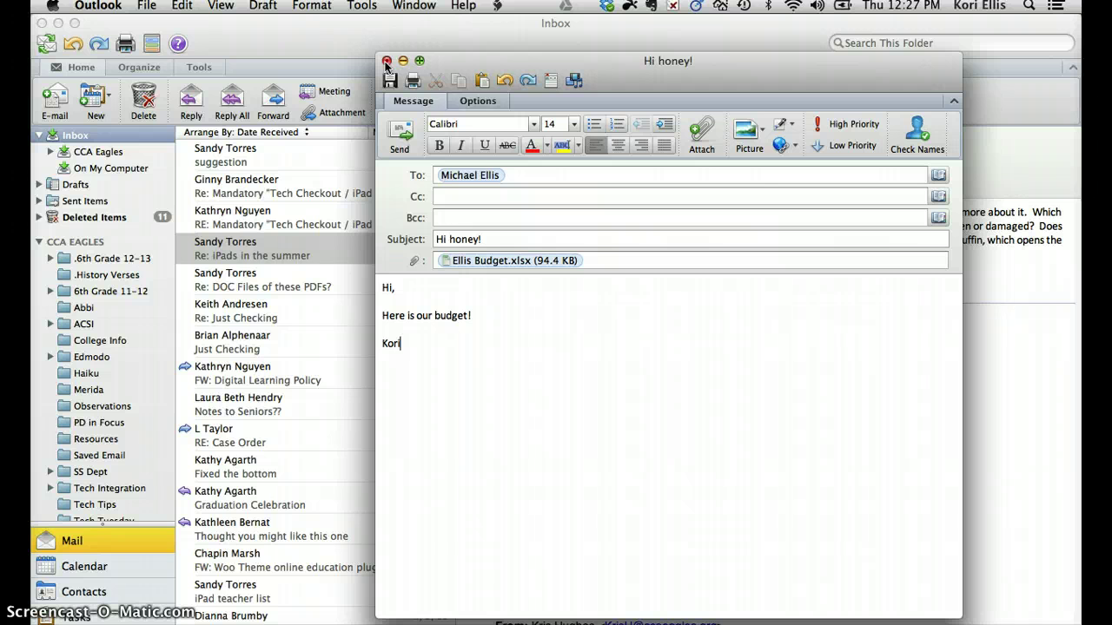
Close the 'Hi honey!' message and discard its changes.
click(386, 61)
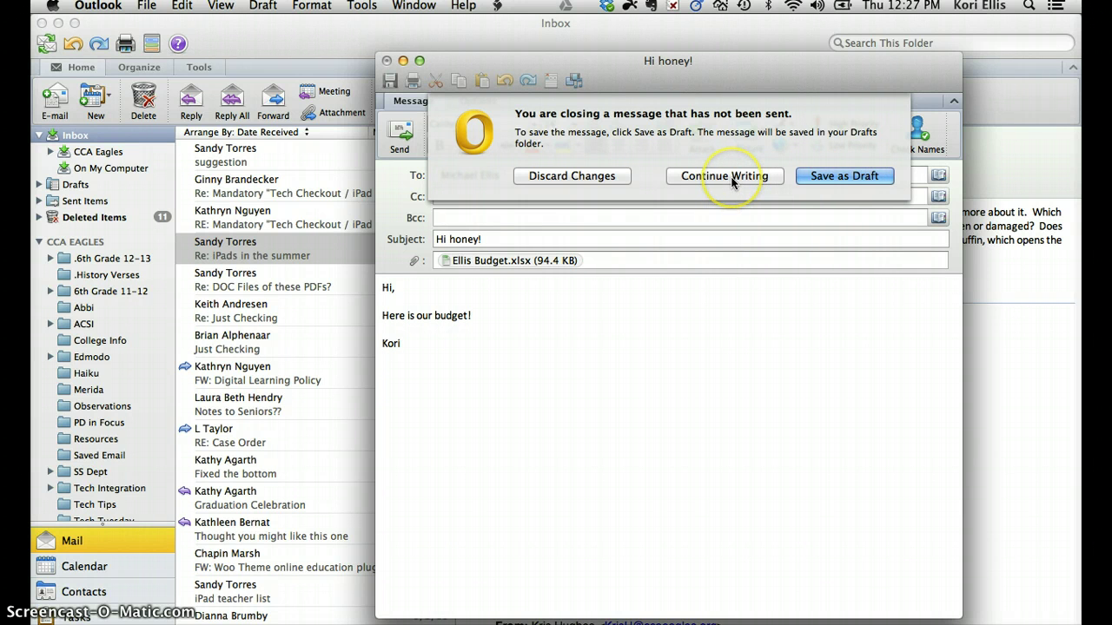
click(552, 175)
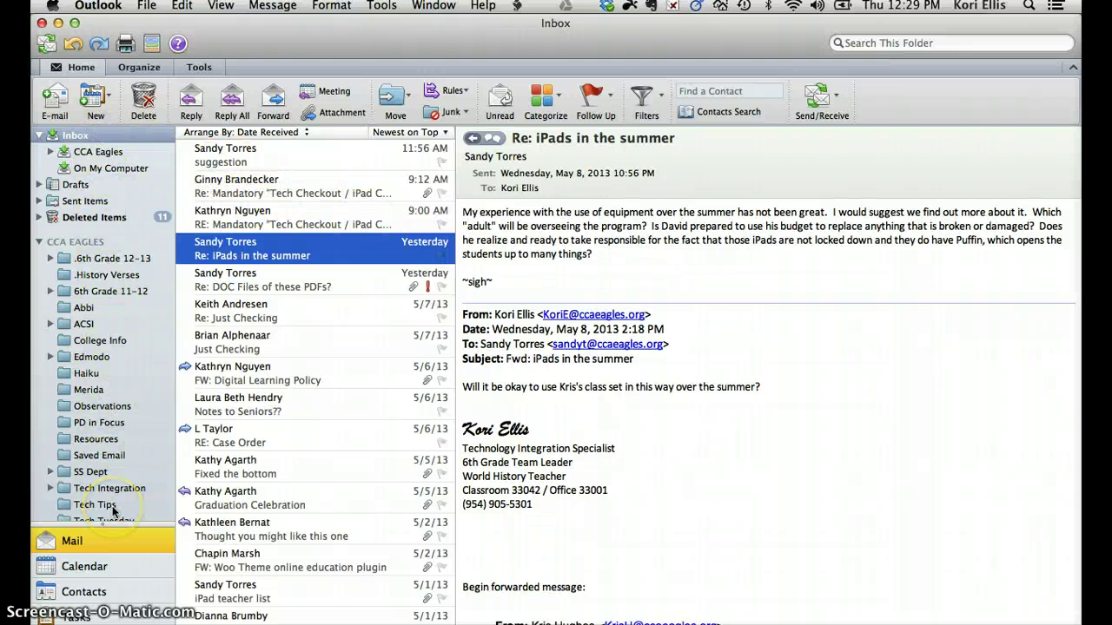
Try New > Folder (greyed out), then select the CCA EAGLES account header in the folder list.
scroll(103, 383, down, 1)
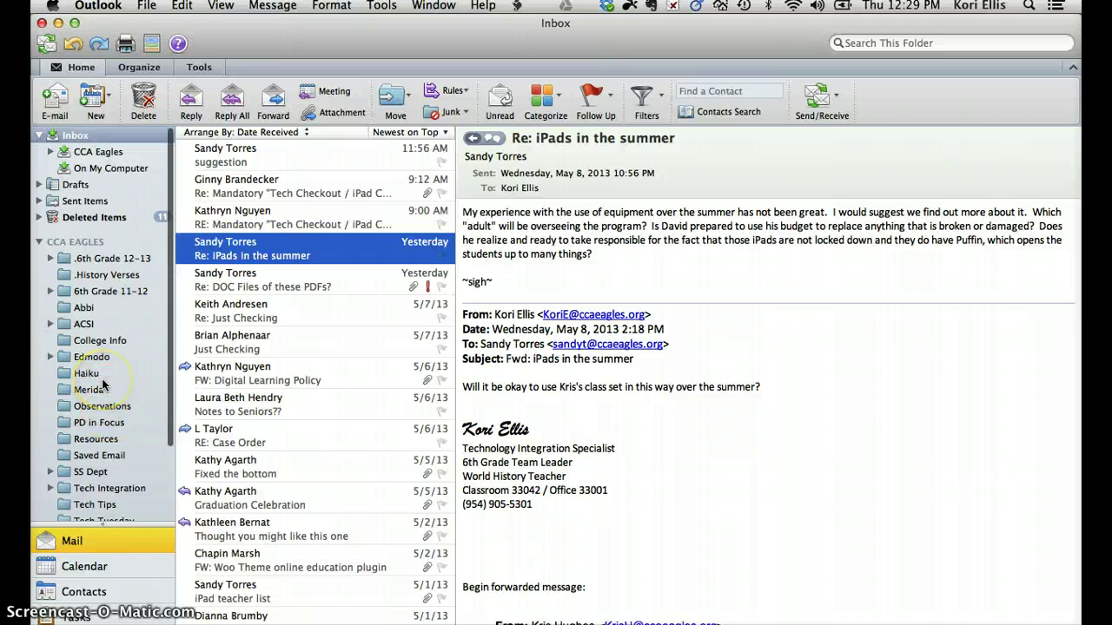
scroll(103, 383, down, 3)
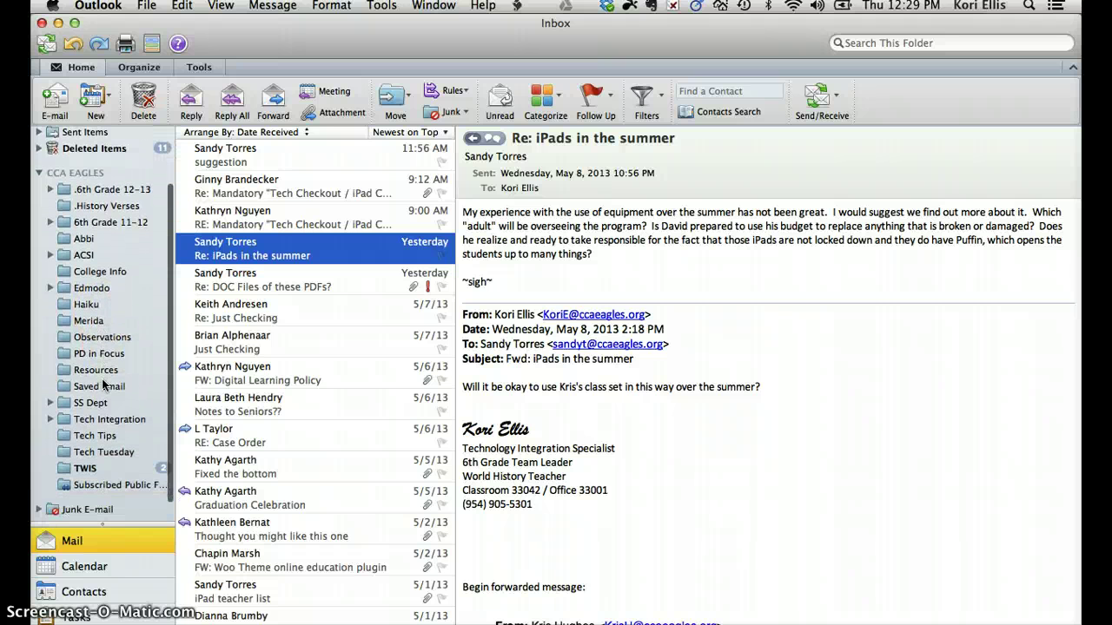
scroll(103, 383, down, 1)
scroll(102, 383, up, 3)
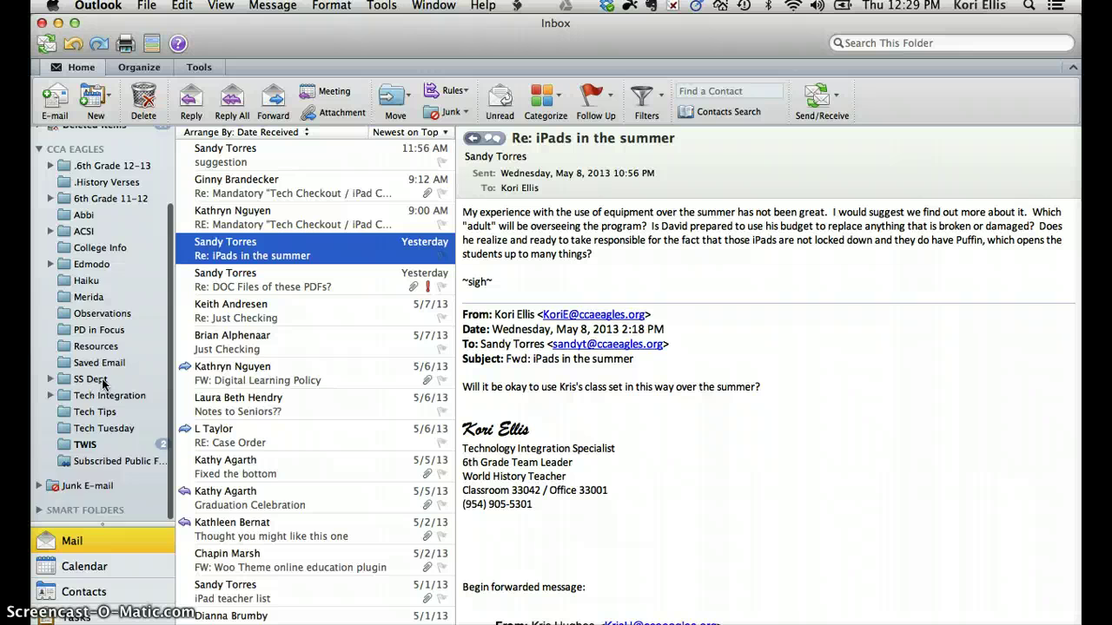
scroll(102, 385, up, 1)
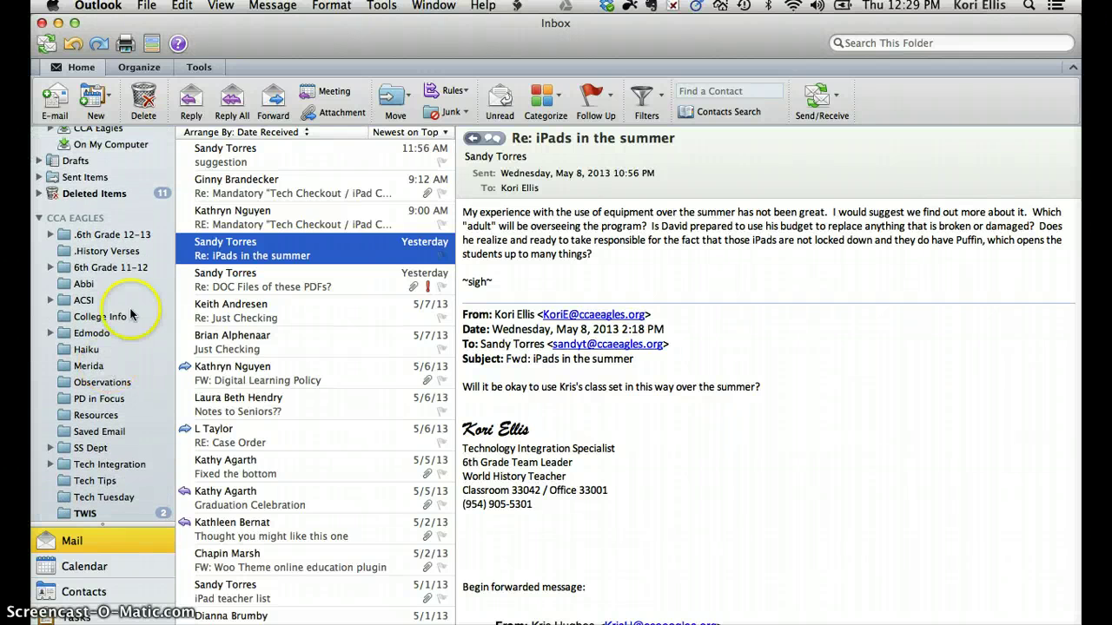
click(106, 98)
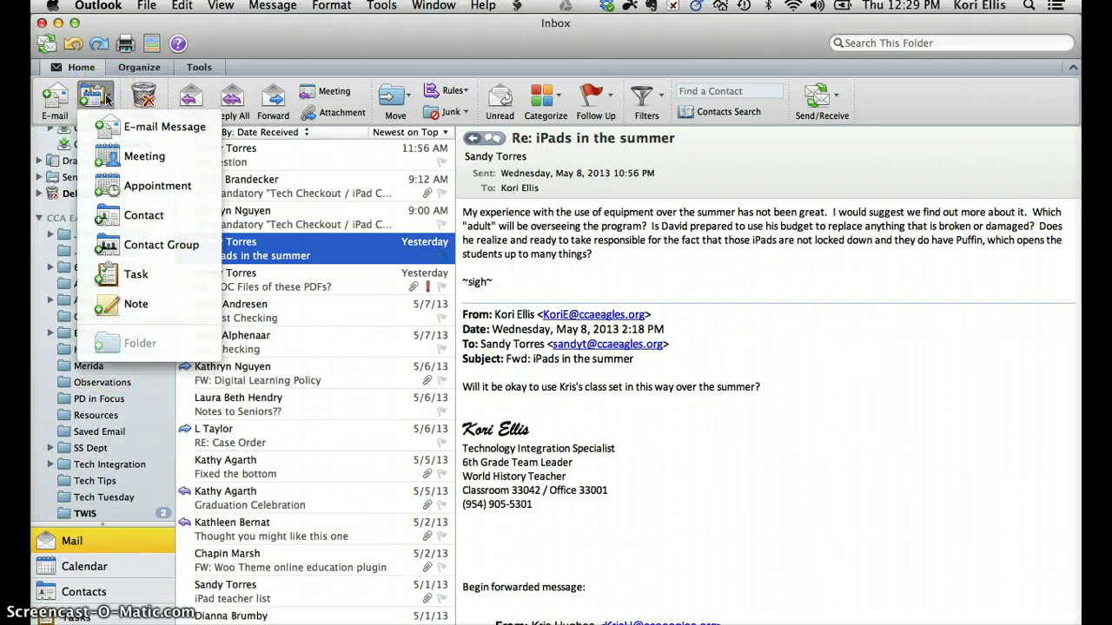
click(136, 344)
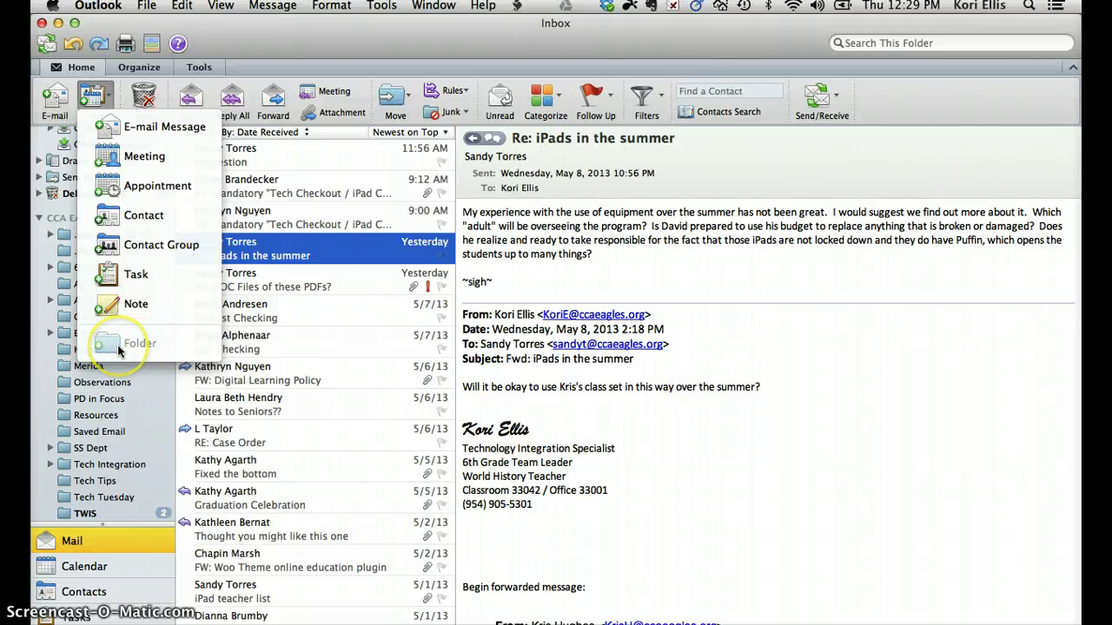
click(108, 395)
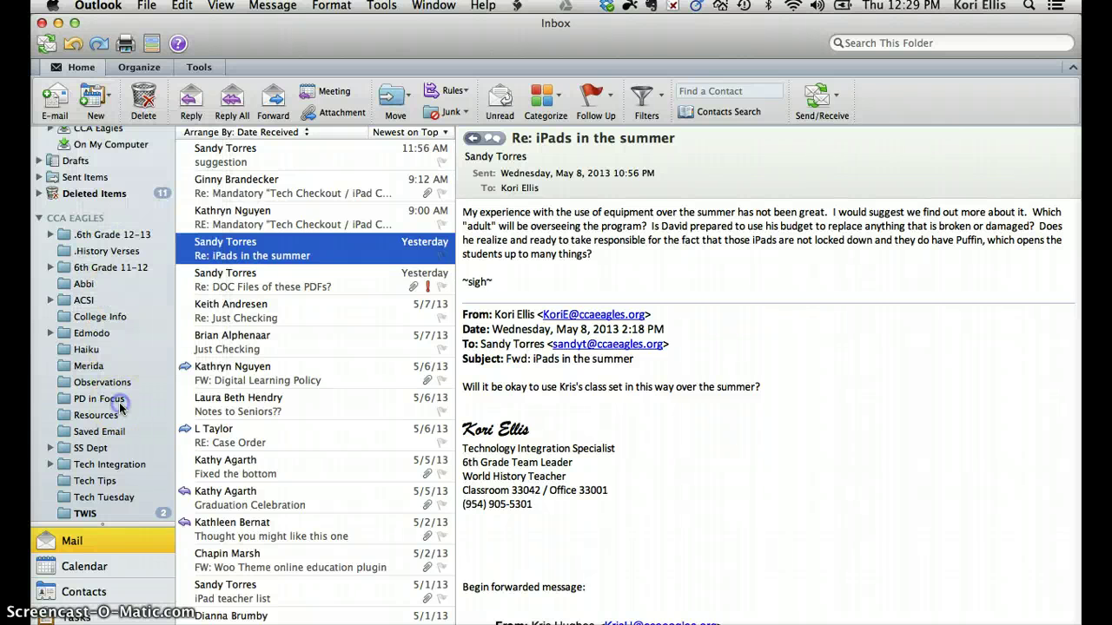
click(77, 222)
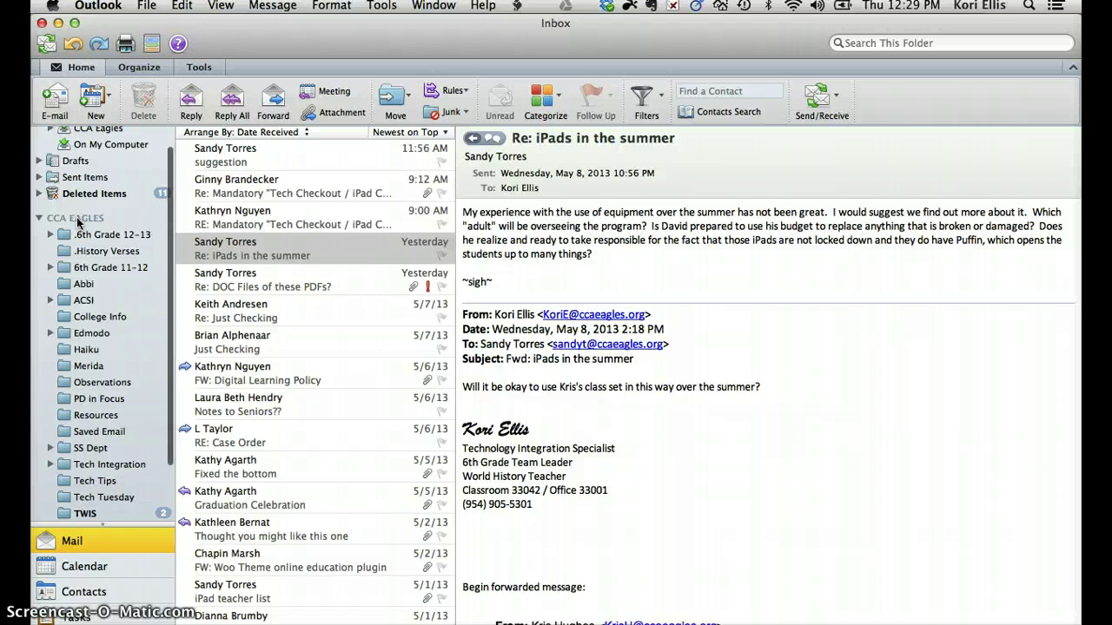
Create a new folder under the CCA Eagles account, keeping the default name 'Untitled Folder'.
right_click(77, 222)
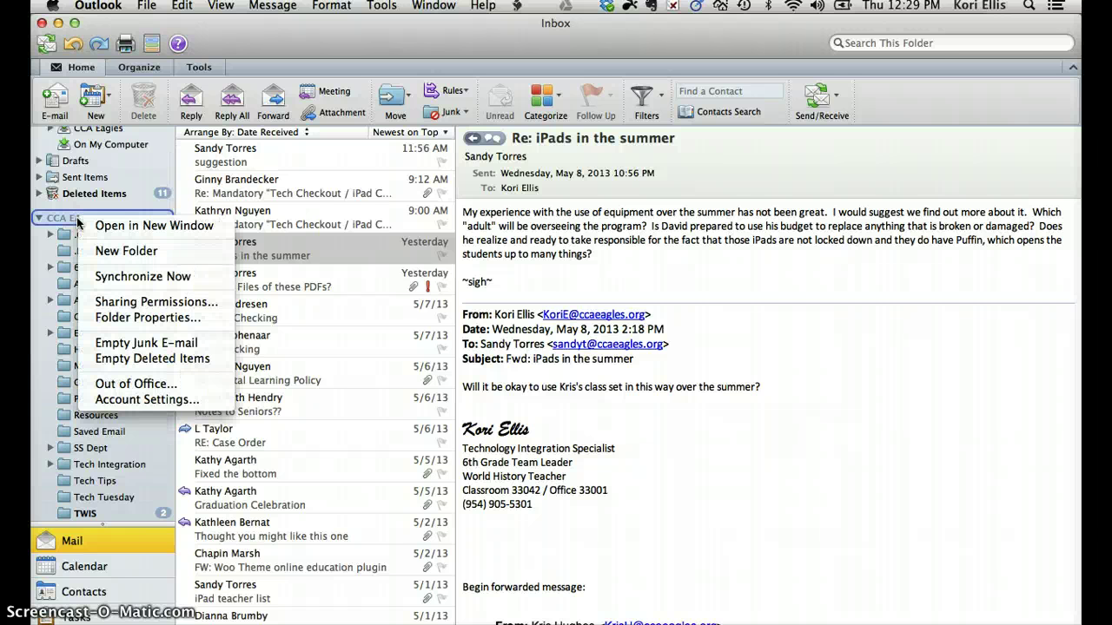
click(131, 253)
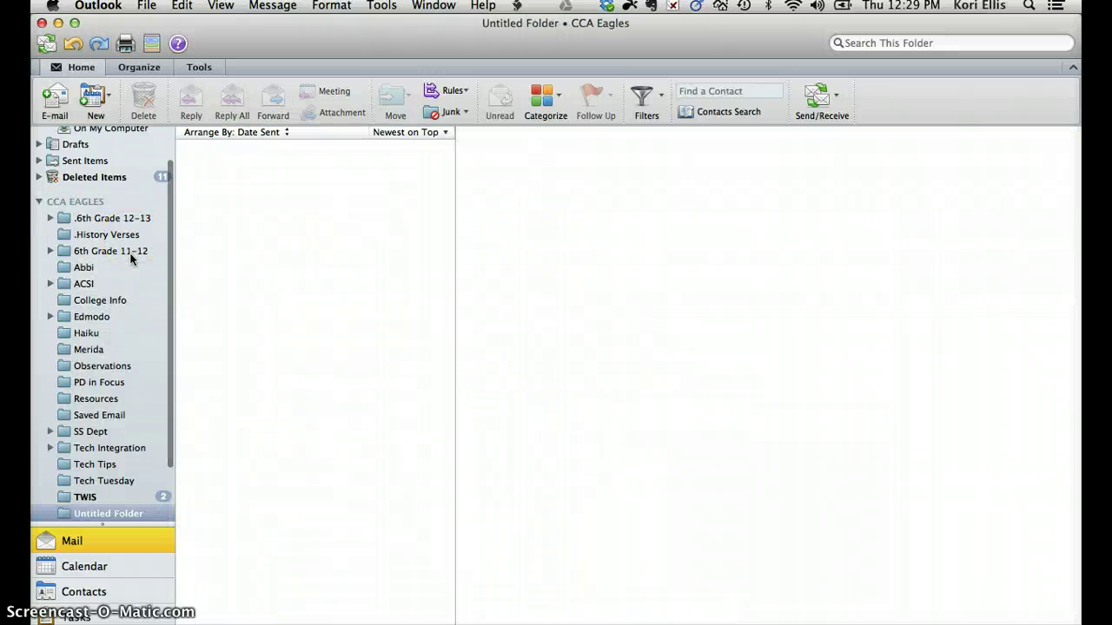
click(101, 493)
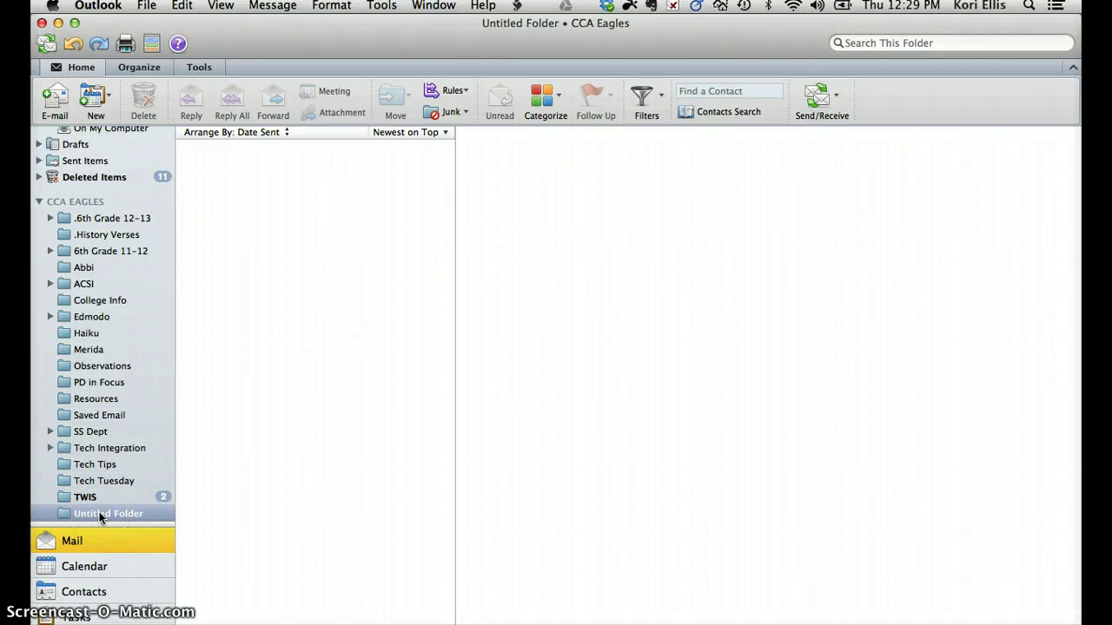
Add a new folder inside Untitled Folder, accepting its default name.
right_click(99, 513)
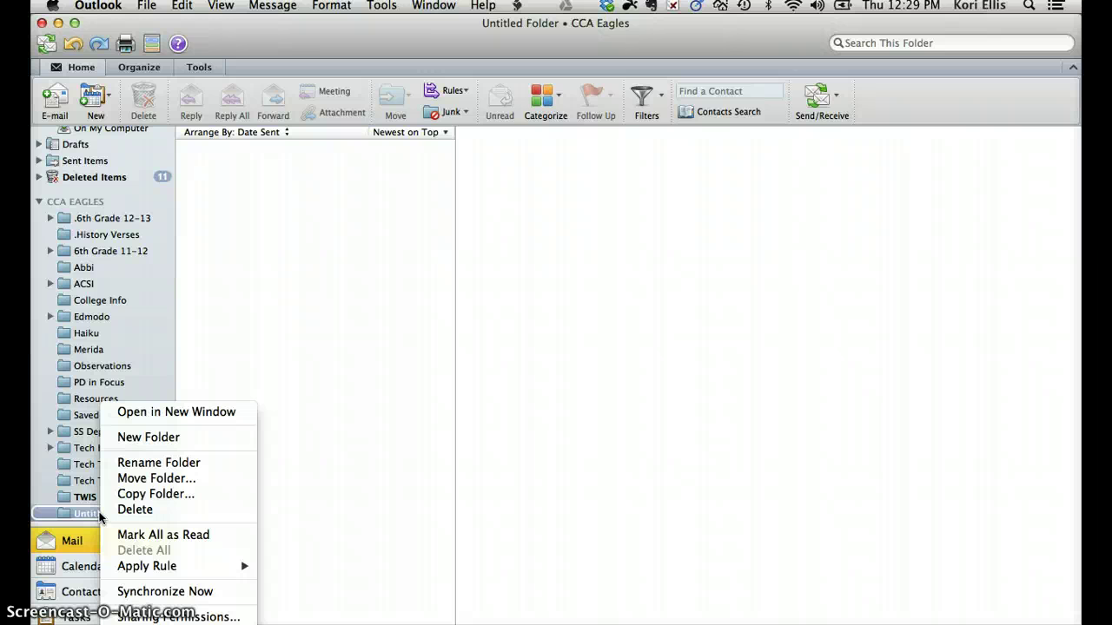
click(157, 441)
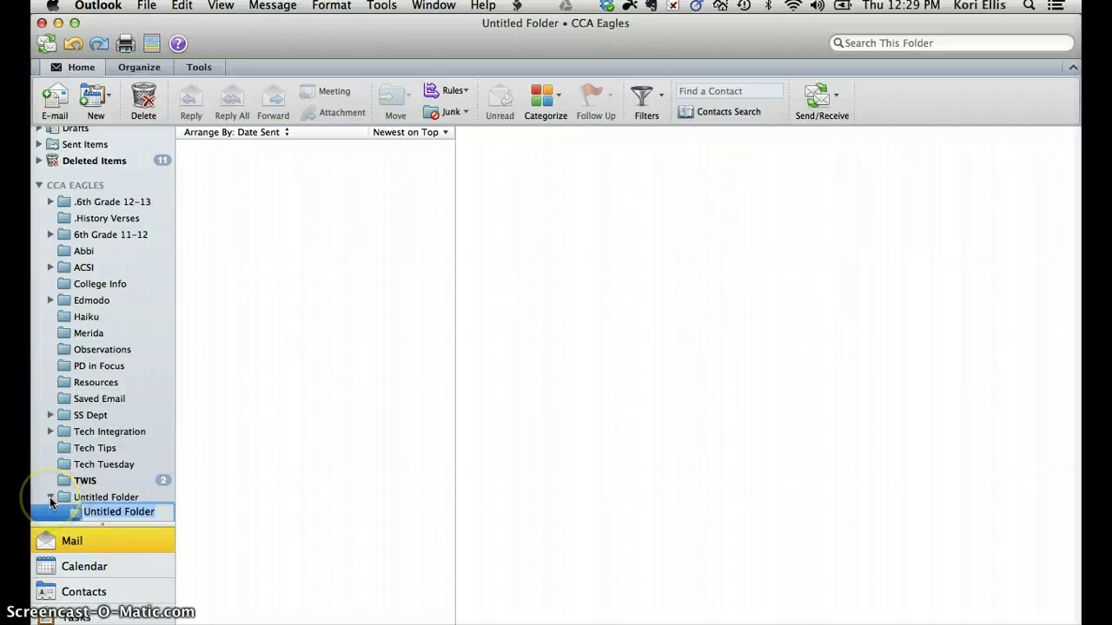
key(Return)
Collapse and re-expand Untitled Folder to reveal the nested subfolder.
click(49, 497)
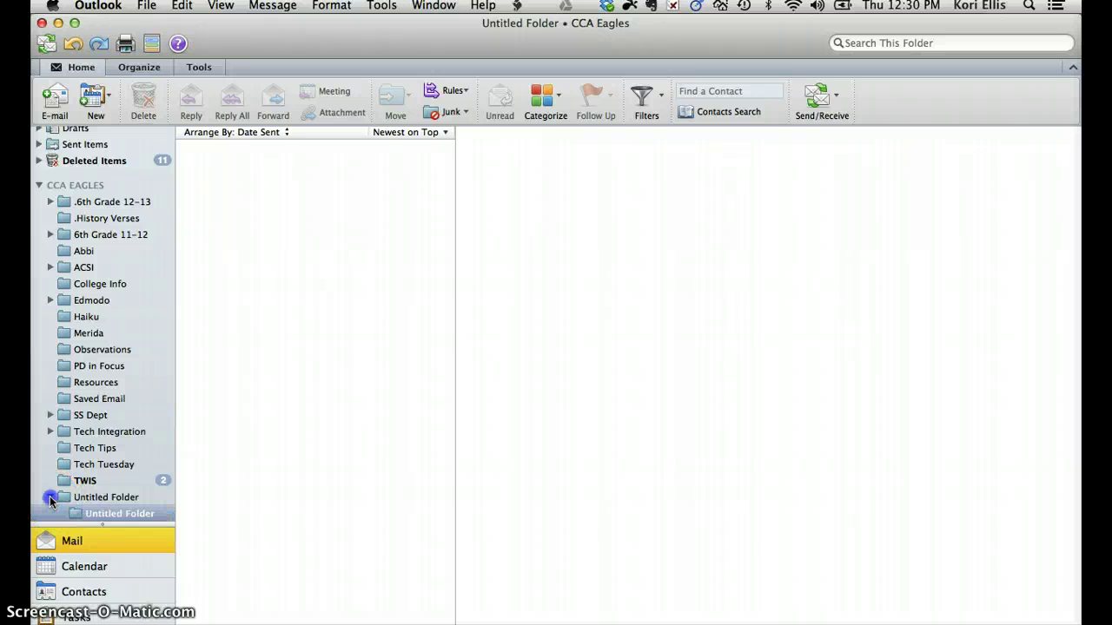
click(50, 498)
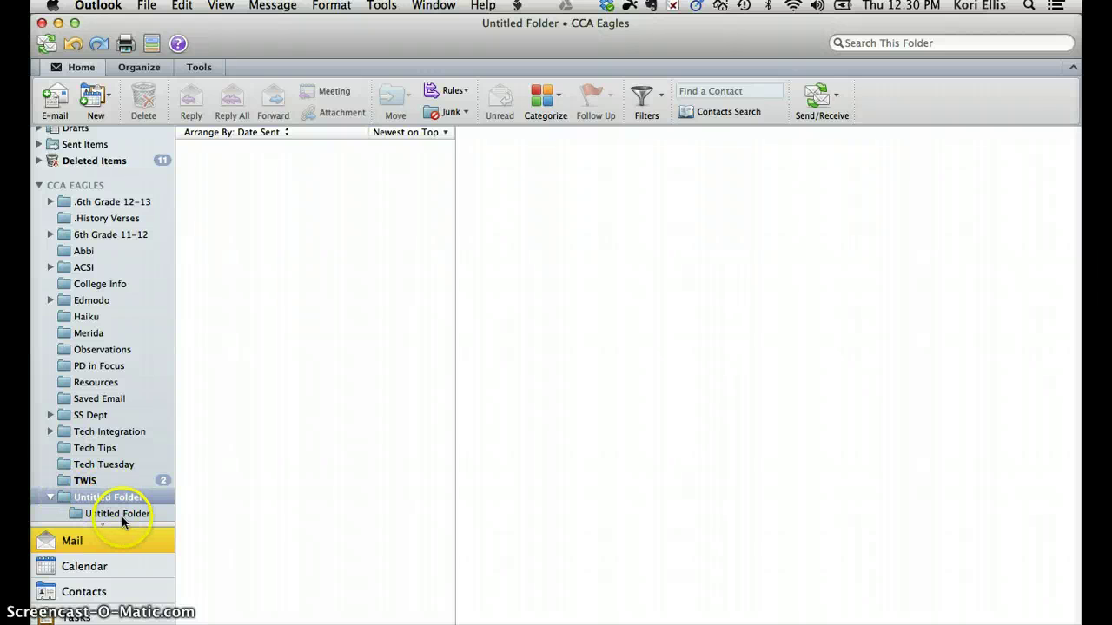
mouse_move(121, 517)
mouse_down()
mouse_move(130, 492)
mouse_move(126, 524)
mouse_move(126, 511)
mouse_up()
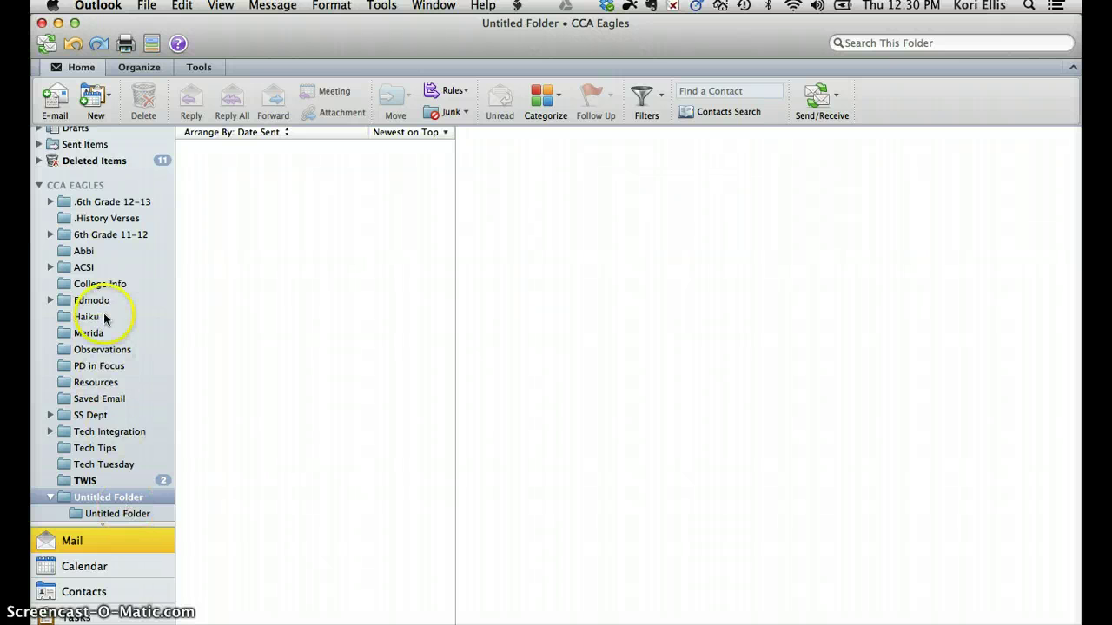
scroll(105, 318, up, 3)
scroll(104, 319, down, 1)
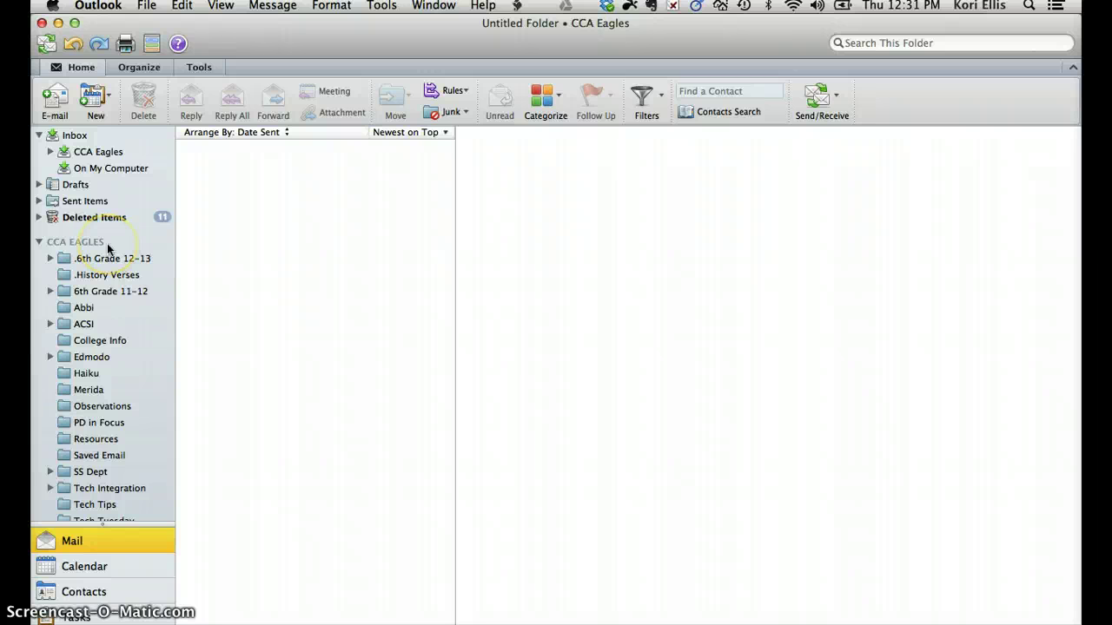
Open Outlook Preferences' Signatures settings and select the Standard signature to view its contents.
click(108, 6)
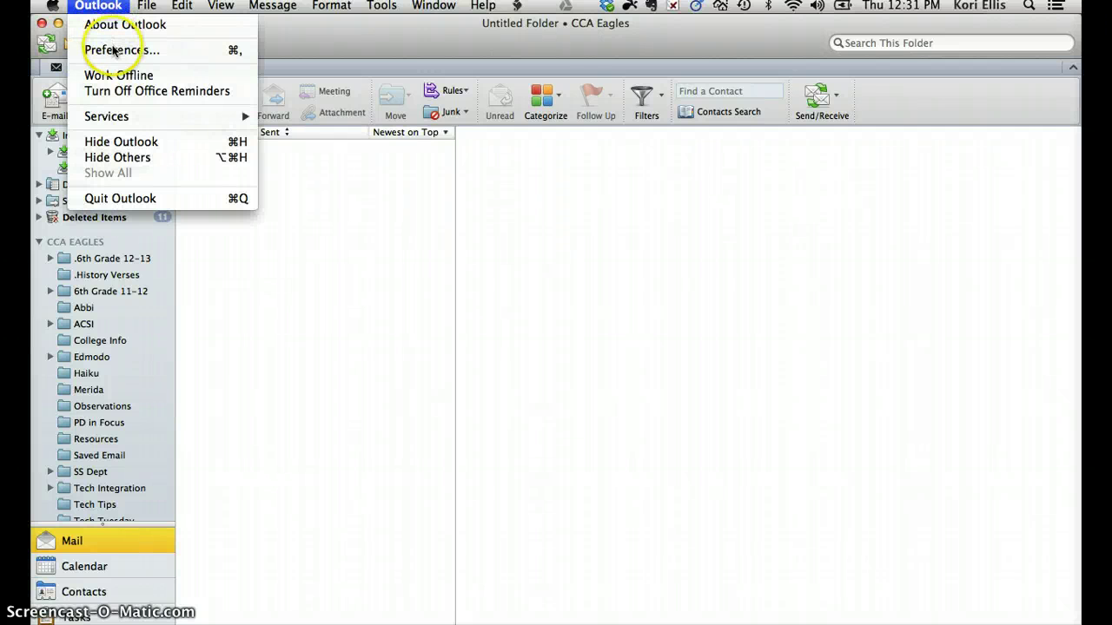
click(113, 51)
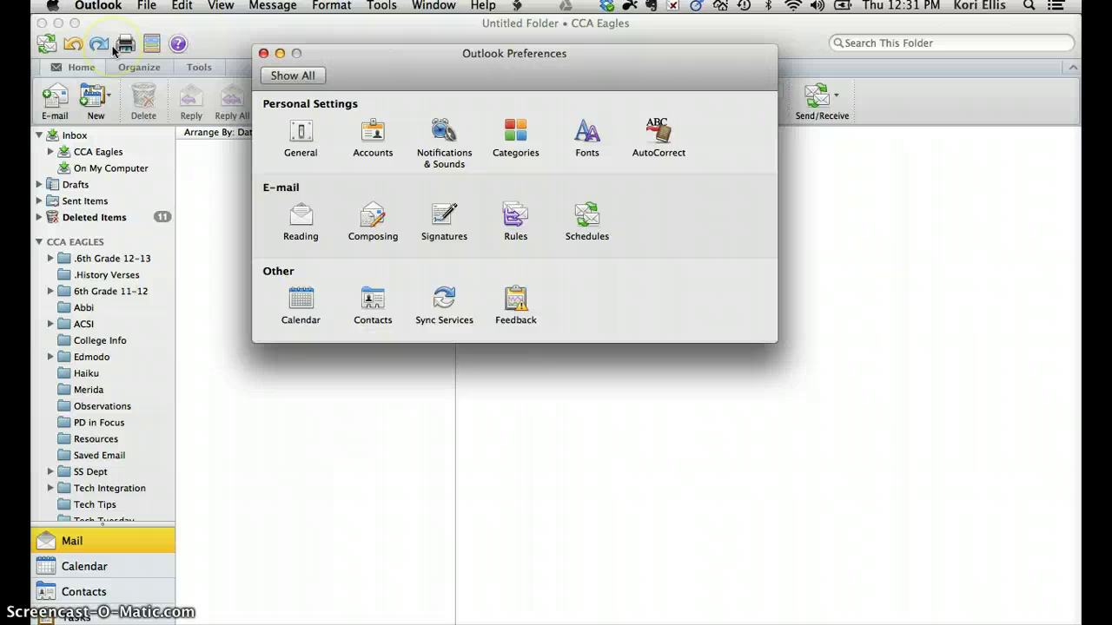
click(452, 229)
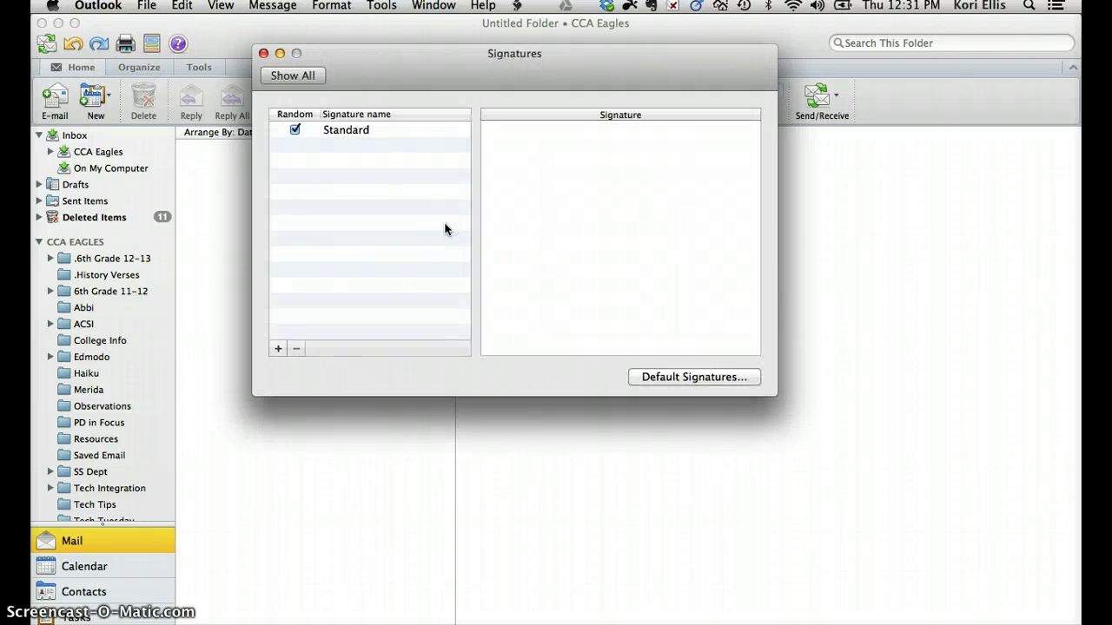
click(526, 146)
click(363, 132)
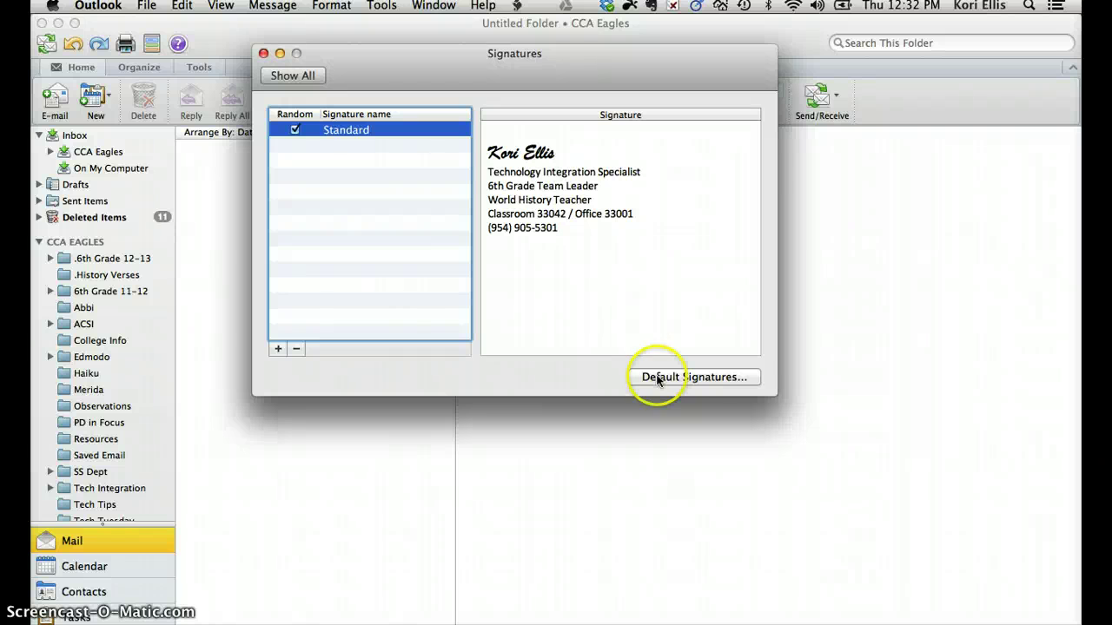
In Default Signatures, set the CCA Eagles account's default signature to Standard and confirm.
click(700, 382)
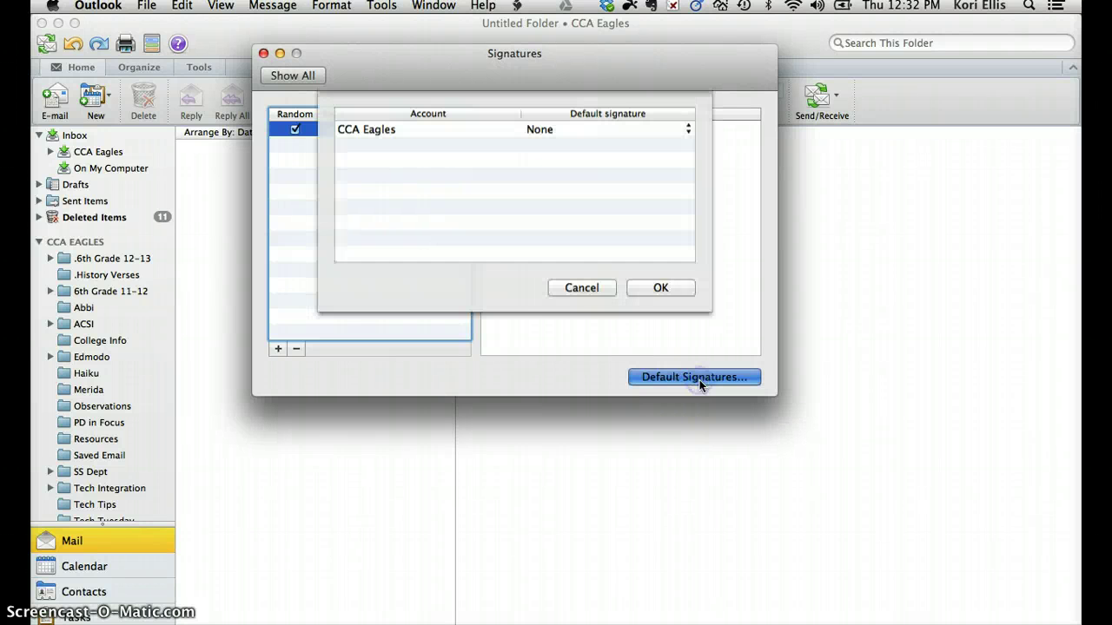
click(687, 131)
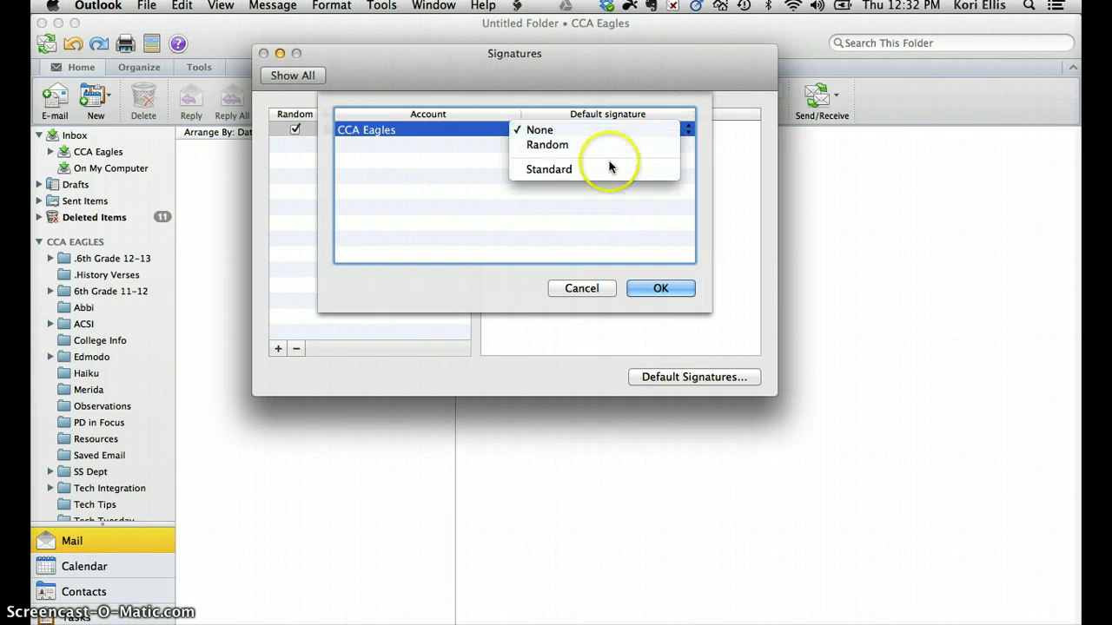
click(588, 172)
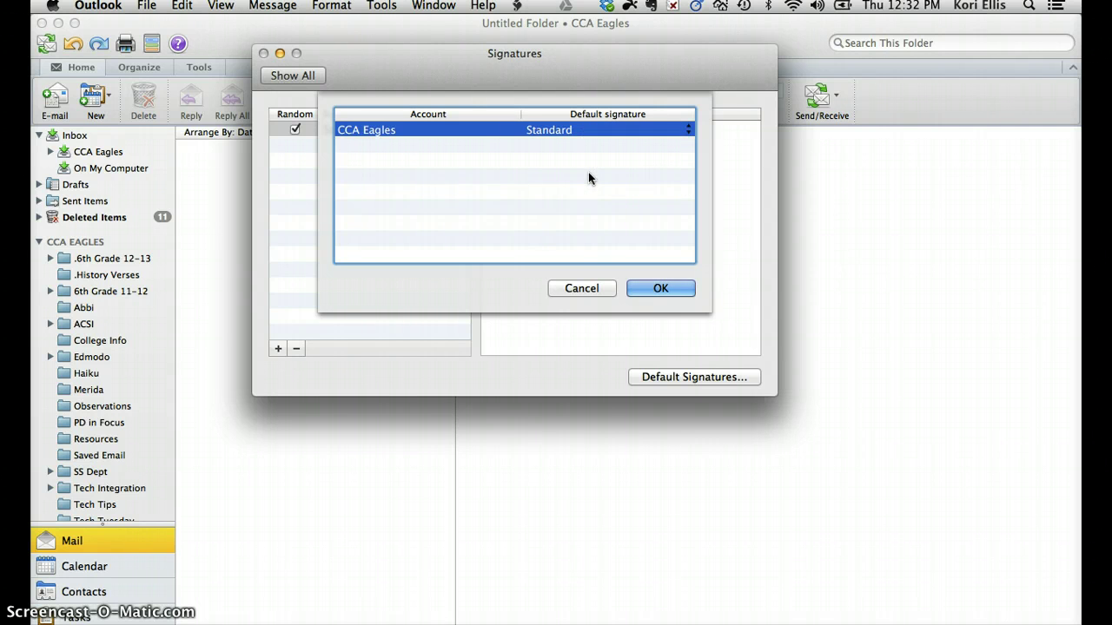
click(657, 288)
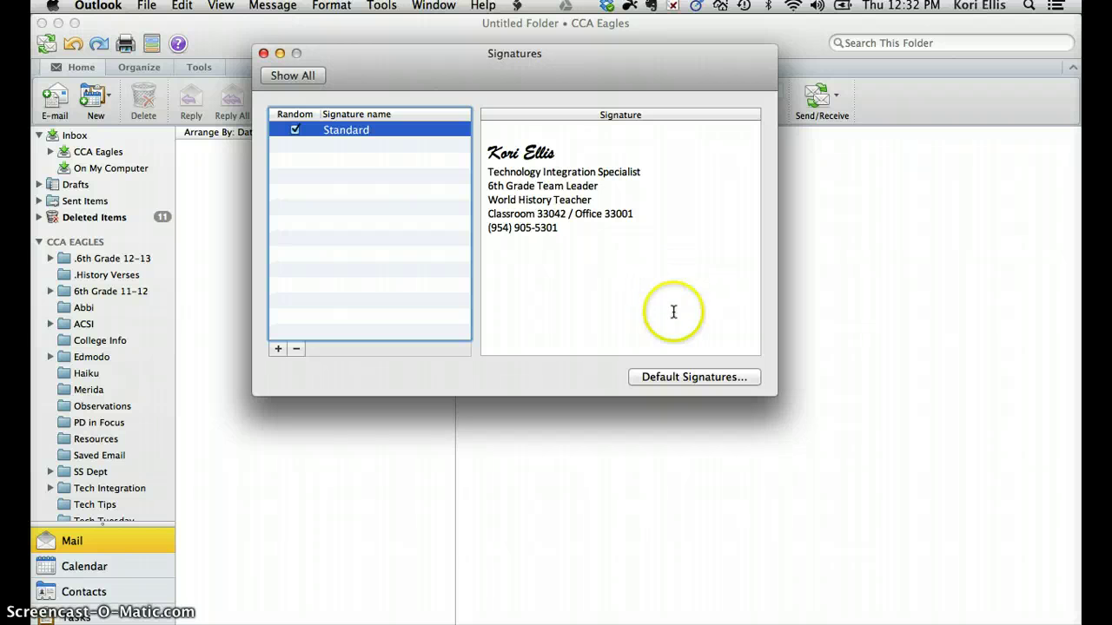
click(264, 54)
click(97, 151)
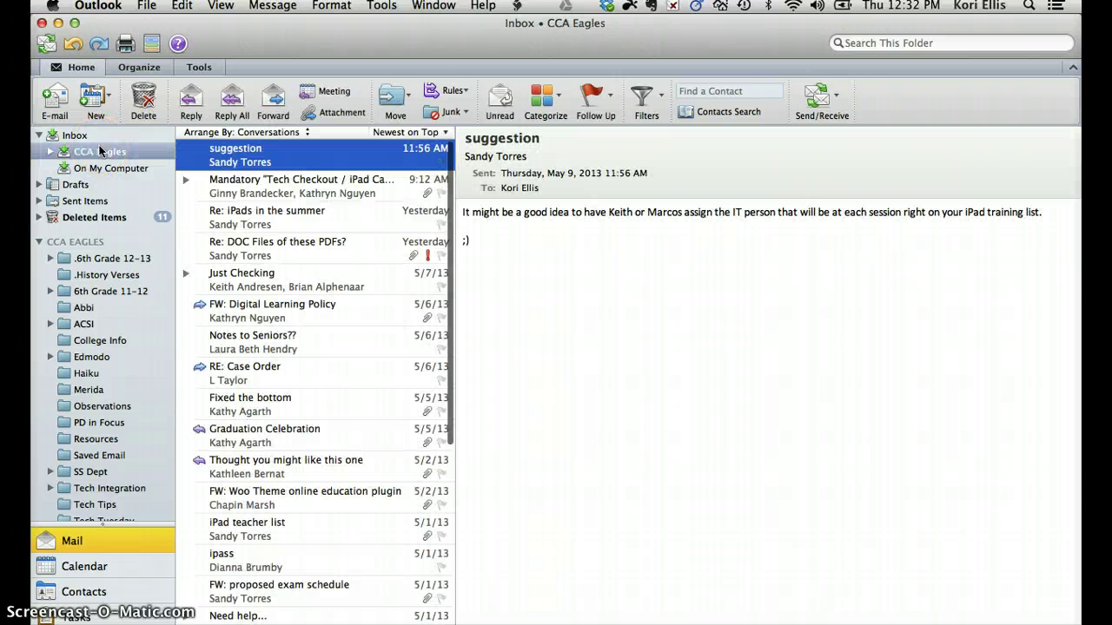
click(59, 107)
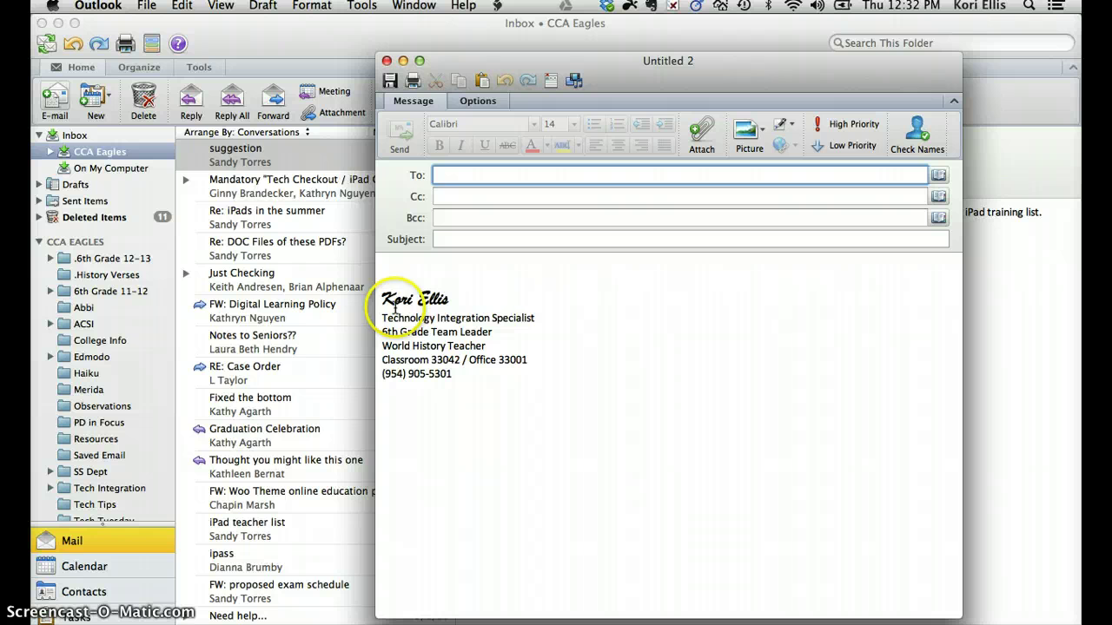
click(386, 268)
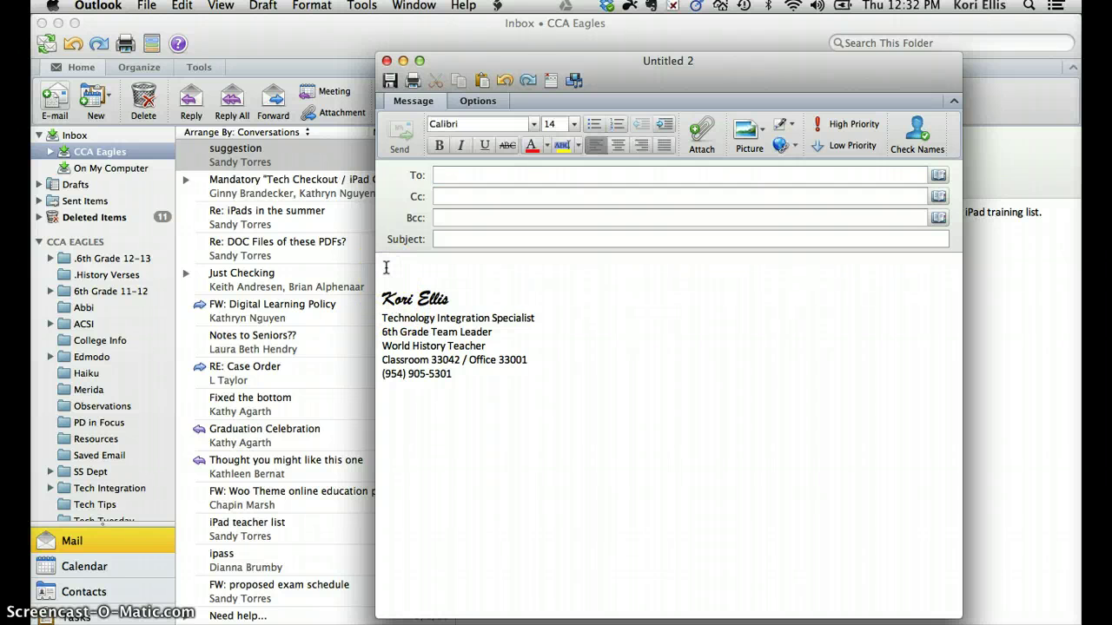
text(Sincerlye)
text(,)
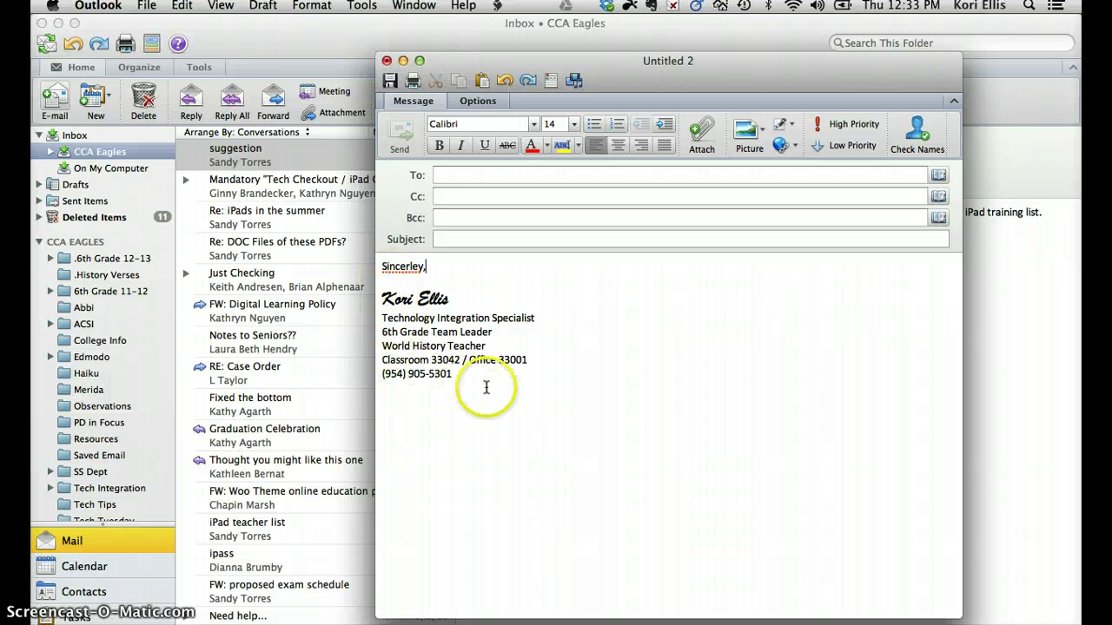
key(BackSpace)
key(BackSpace)
key(BackSpace)
key(BackSpace)
key(BackSpace)
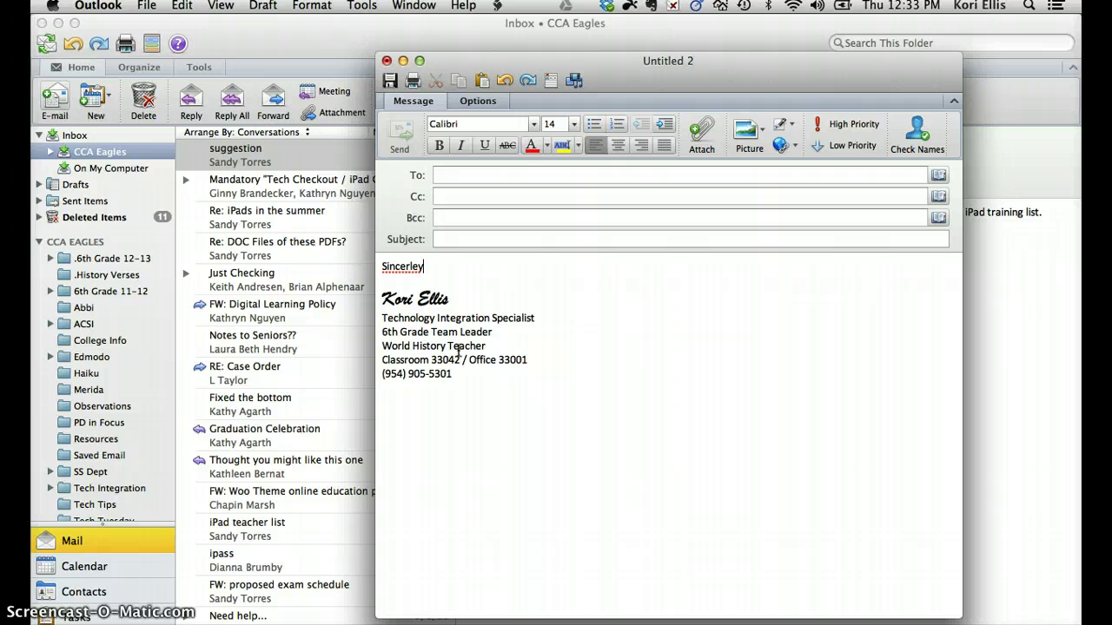
key(BackSpace)
key(BackSpace)
key(BackSpace)
key(BackSpace)
key(BackSpace)
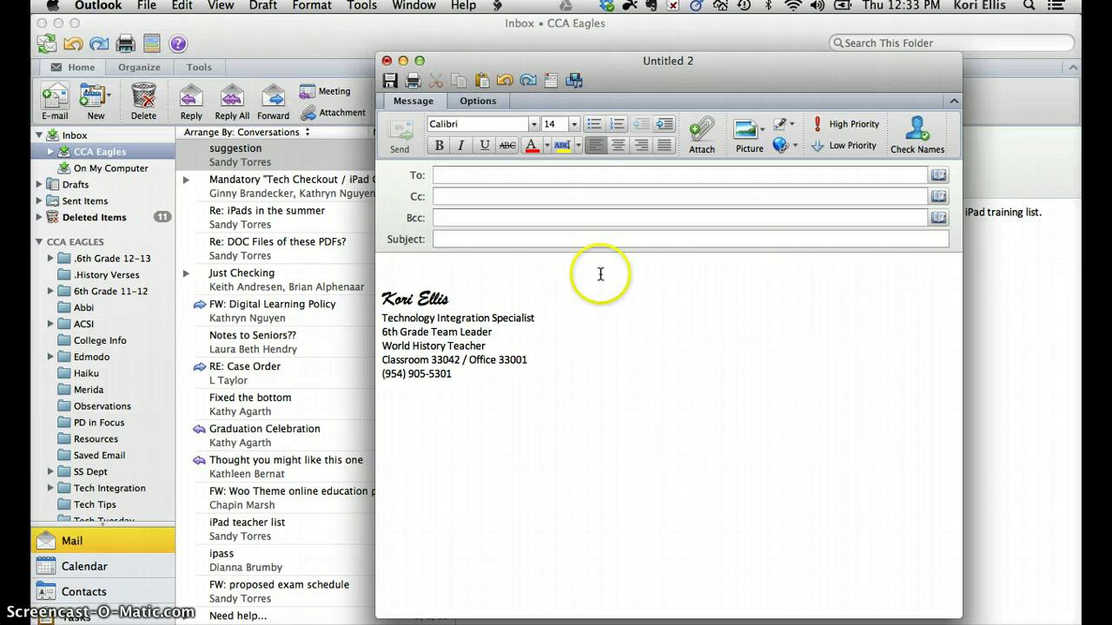
click(386, 60)
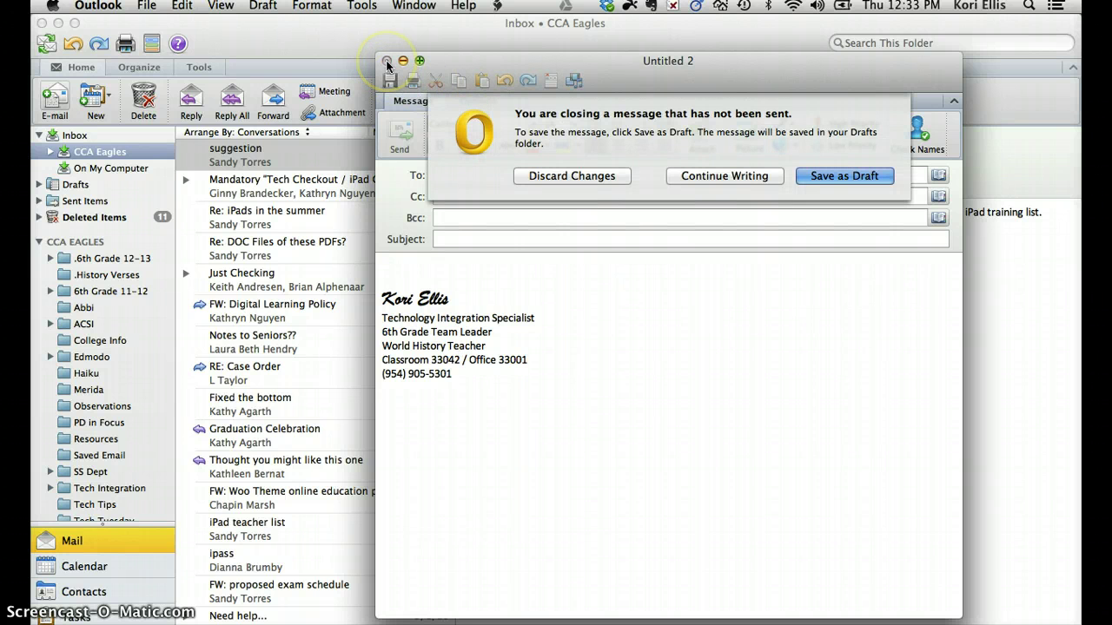
click(541, 175)
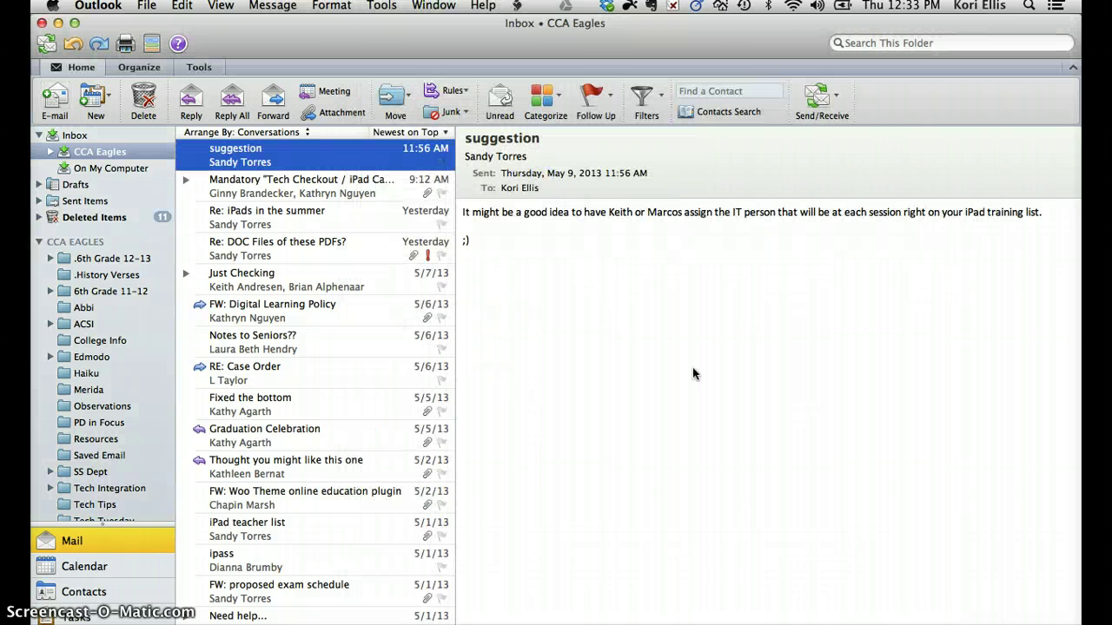
Open Calendar and step through Day, Work Week and Week views, ending on Month view of May 2013.
click(102, 569)
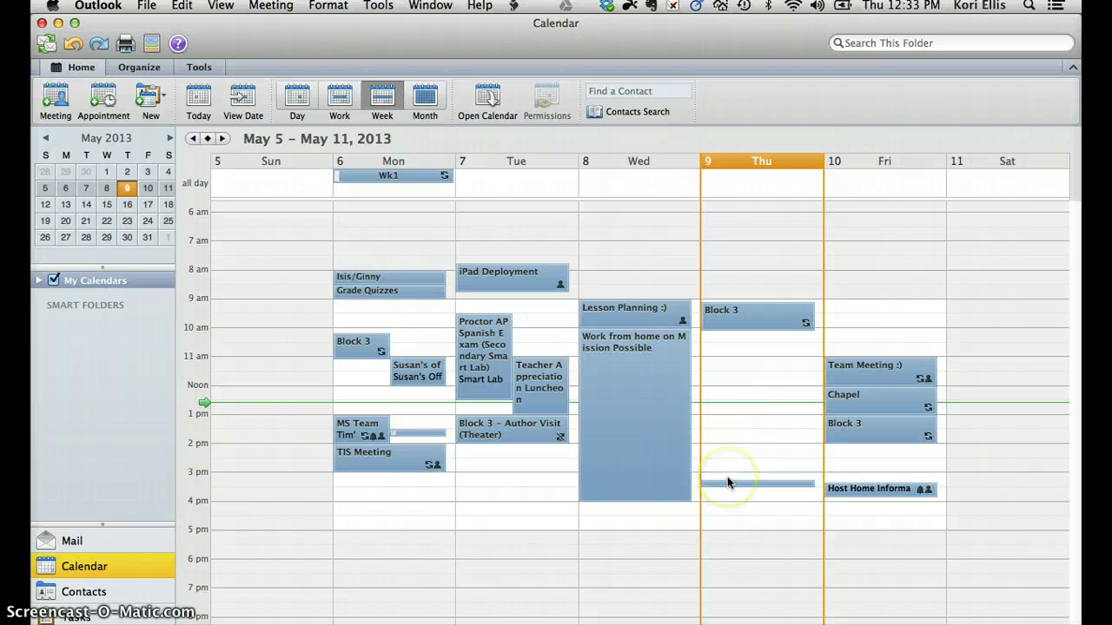
click(297, 102)
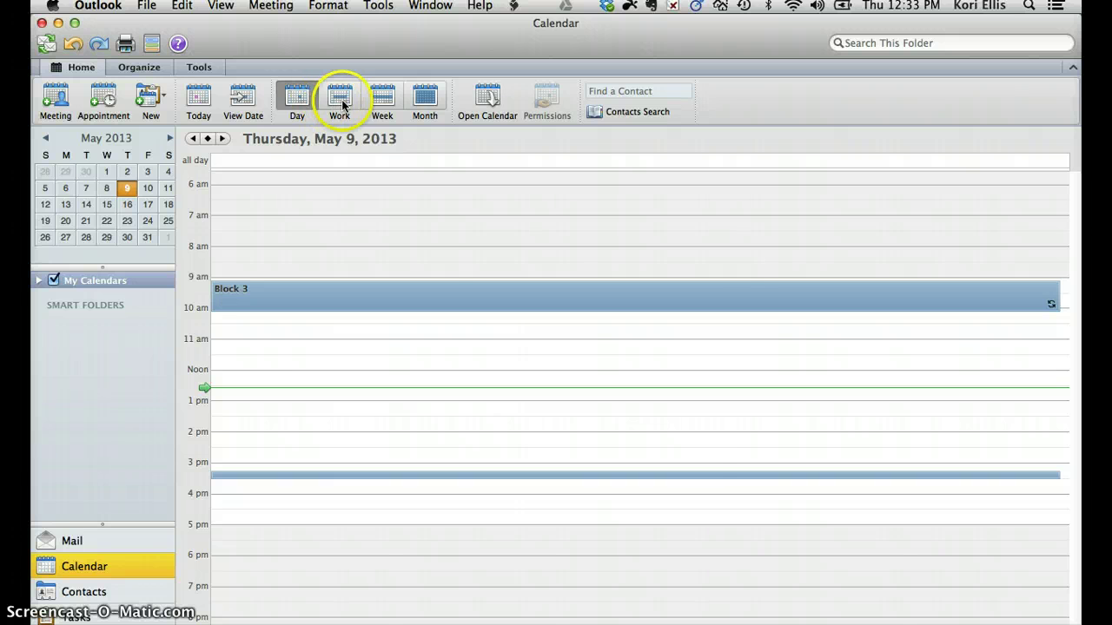
click(339, 101)
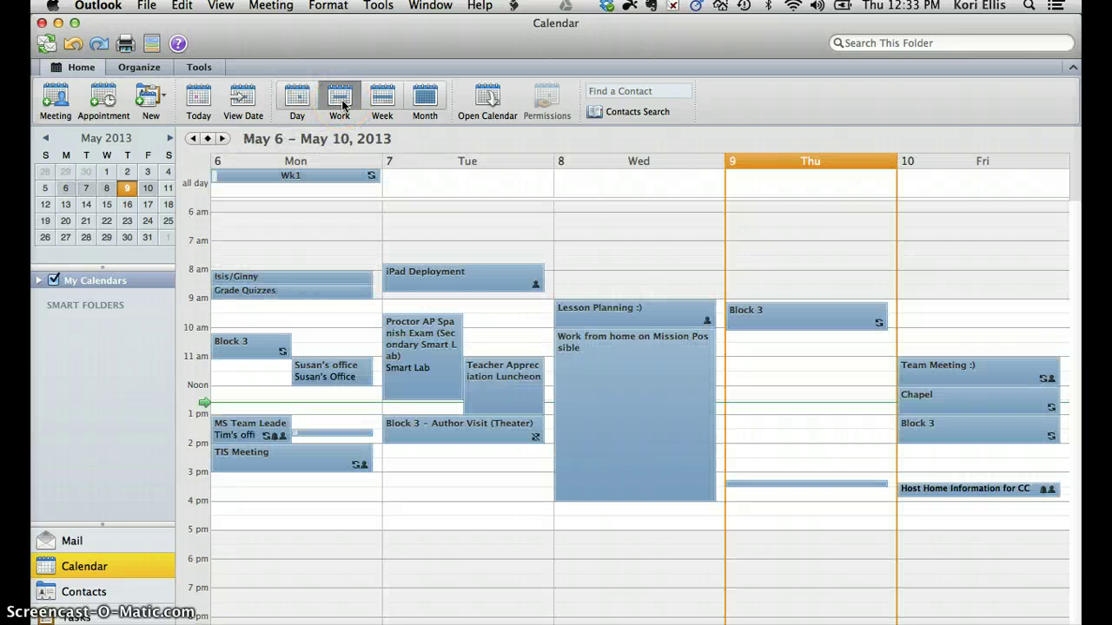
click(383, 103)
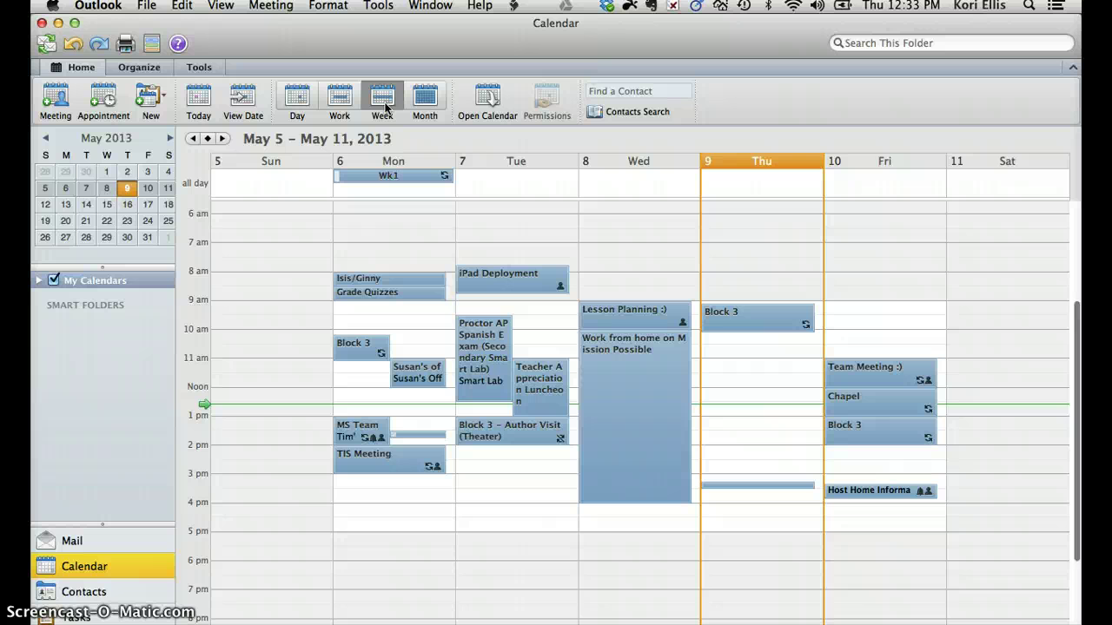
click(423, 102)
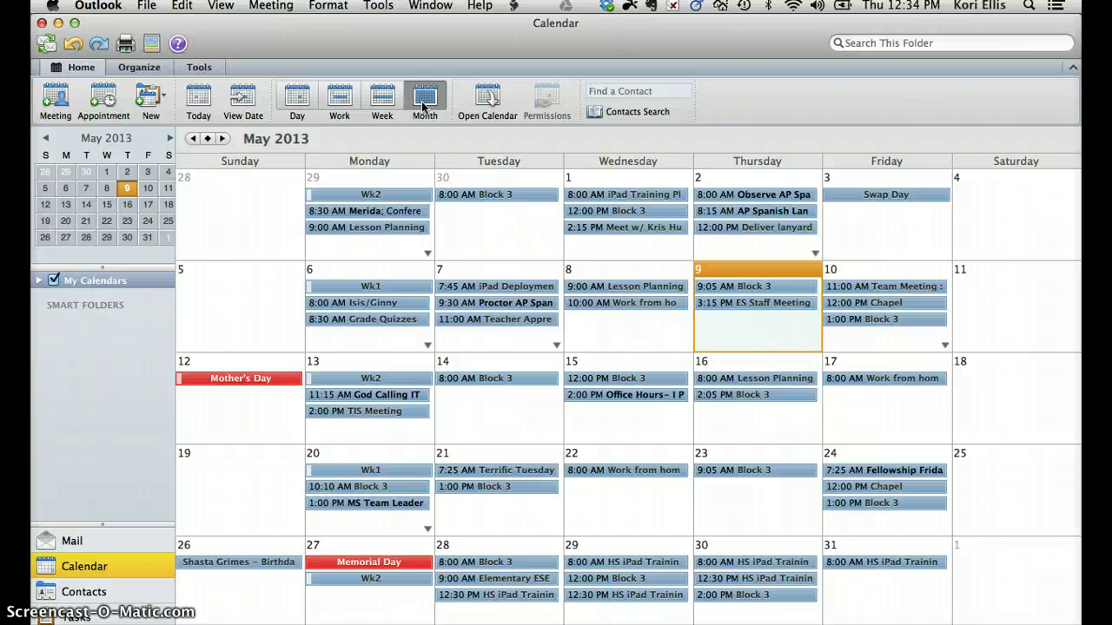
click(103, 98)
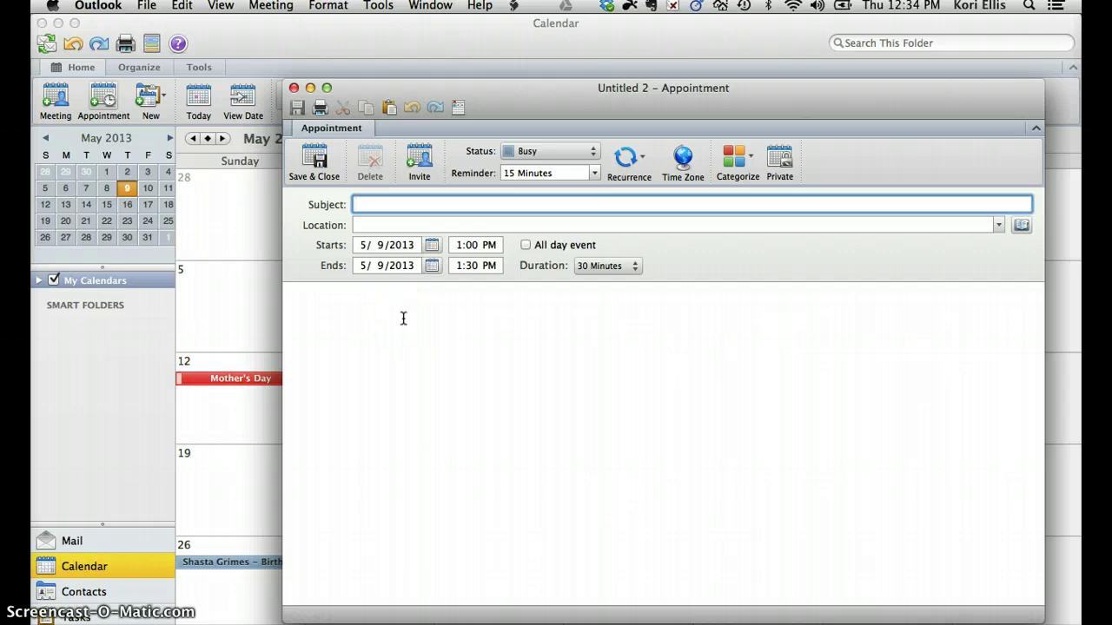
click(420, 174)
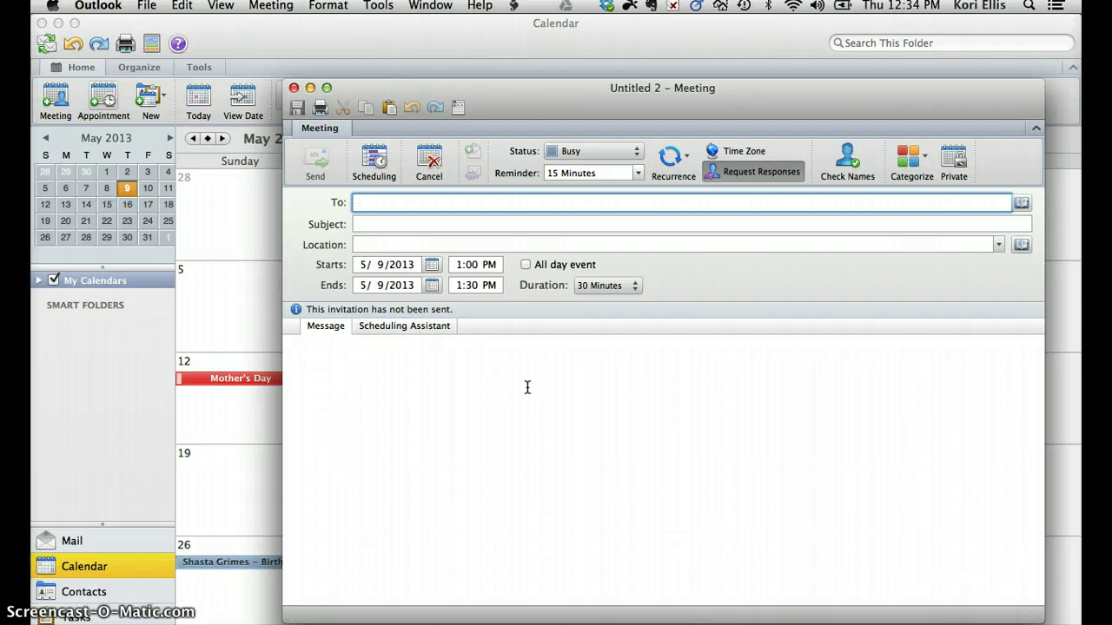
click(294, 89)
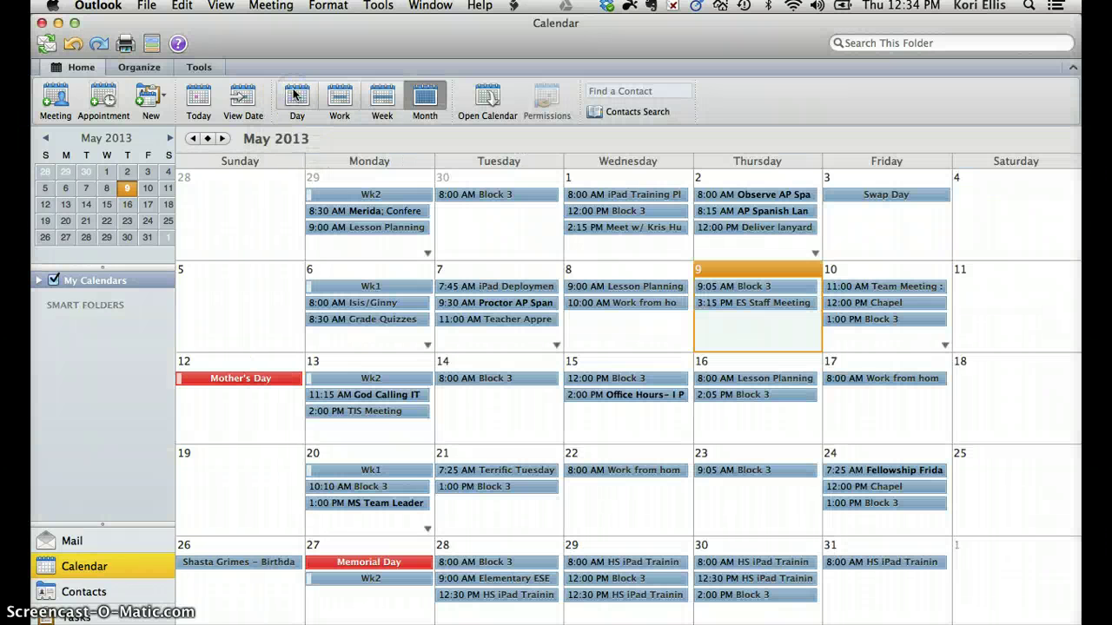
click(90, 541)
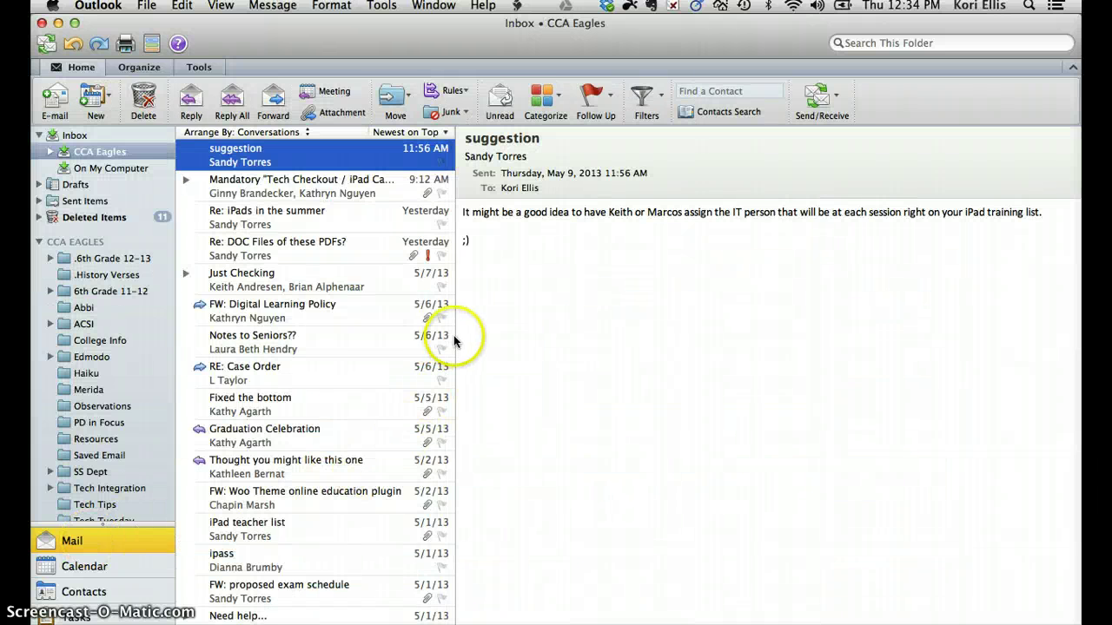
Open the Mandatory 'Tech Checkout / iPad Cadre' Meeting conversation in the Inbox.
click(443, 198)
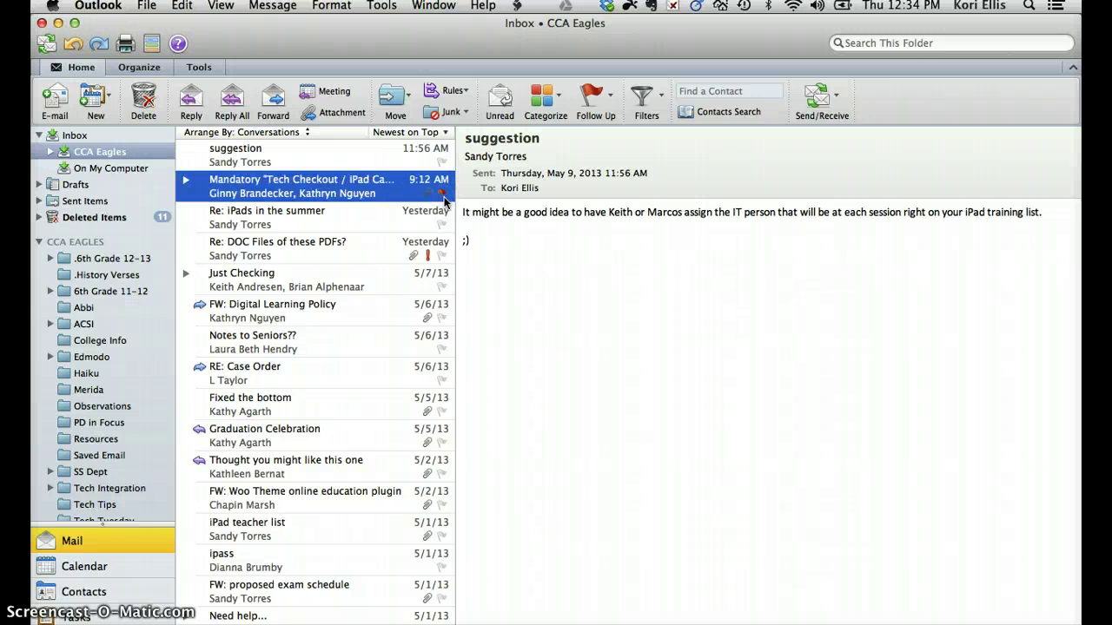
click(465, 325)
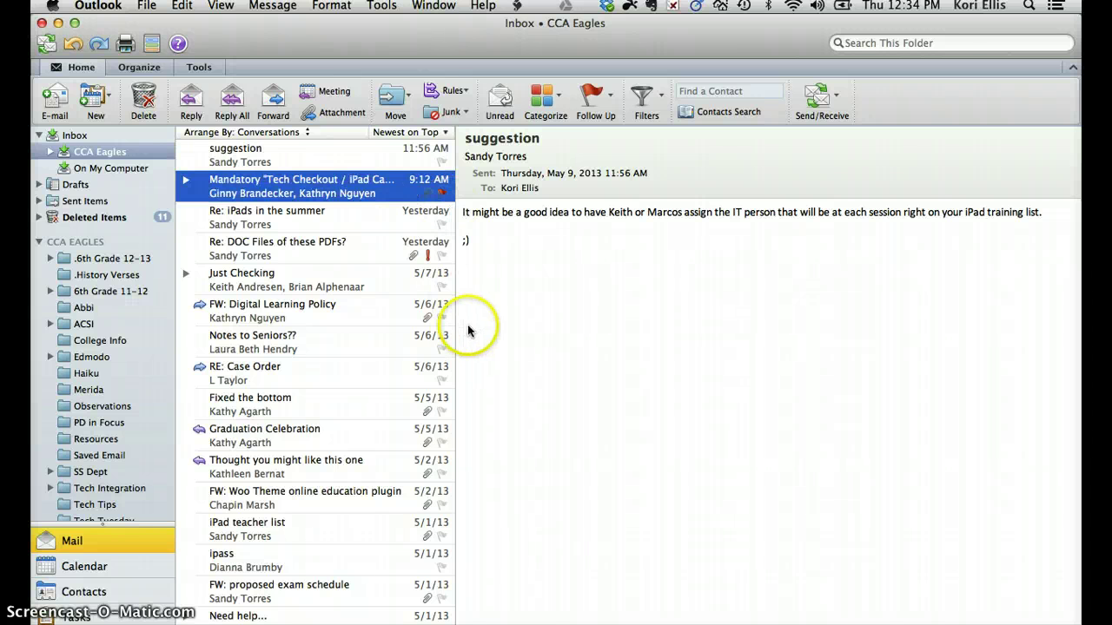
click(444, 198)
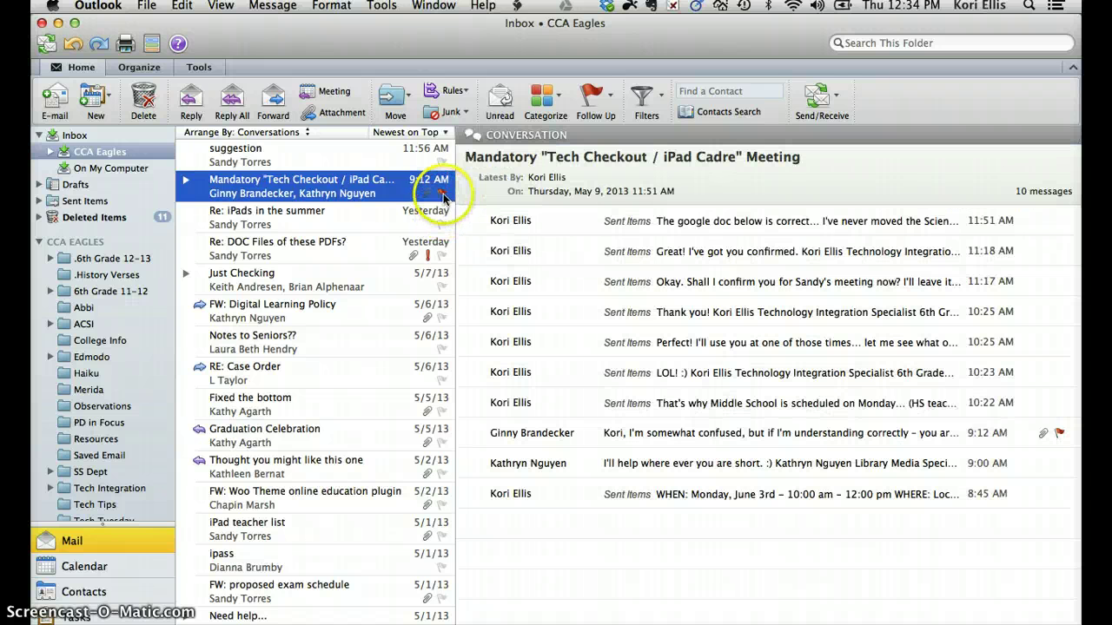
Flag the conversation, mark it complete, then clear the completion mark.
click(443, 194)
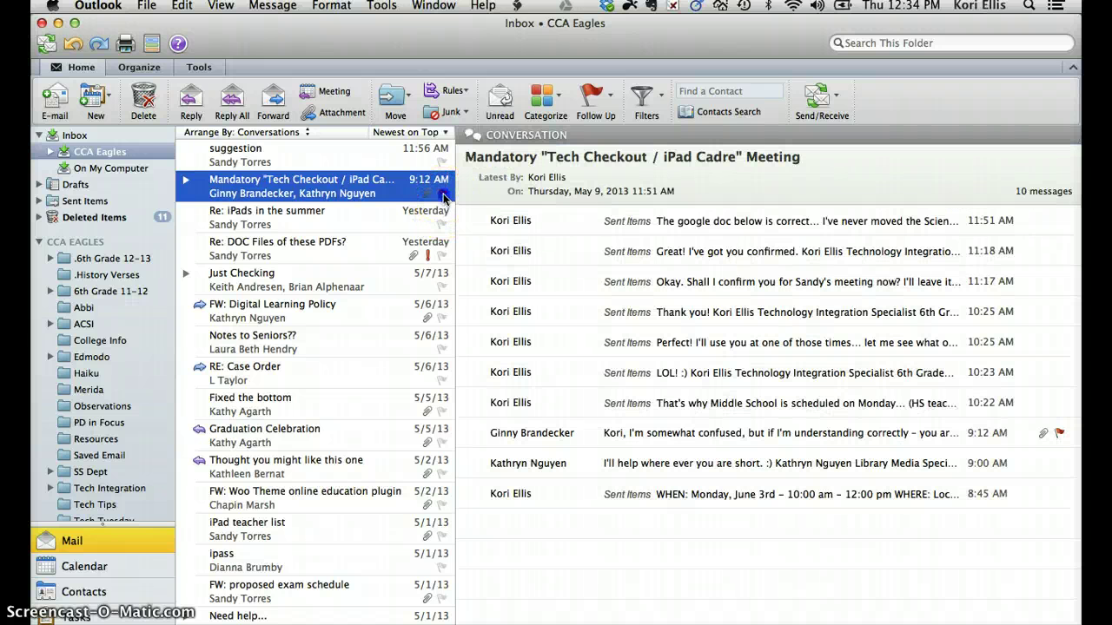
drag(444, 198, 440, 196)
click(440, 196)
click(443, 197)
Flag it again, browse the Follow Up due-date options, mark complete, then clear the flag.
click(441, 194)
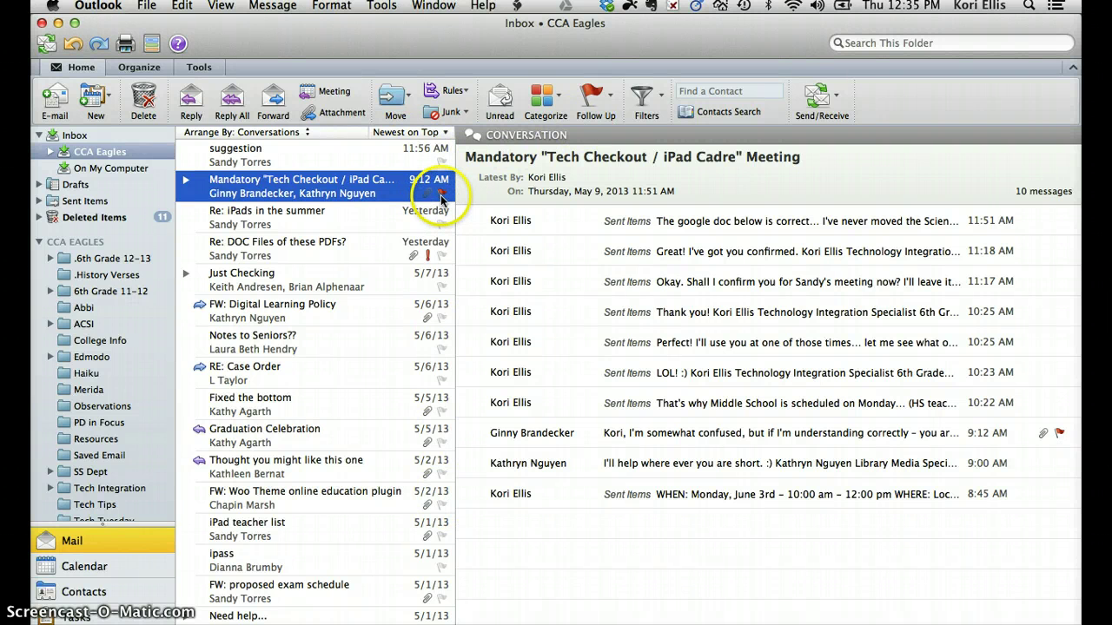
click(611, 98)
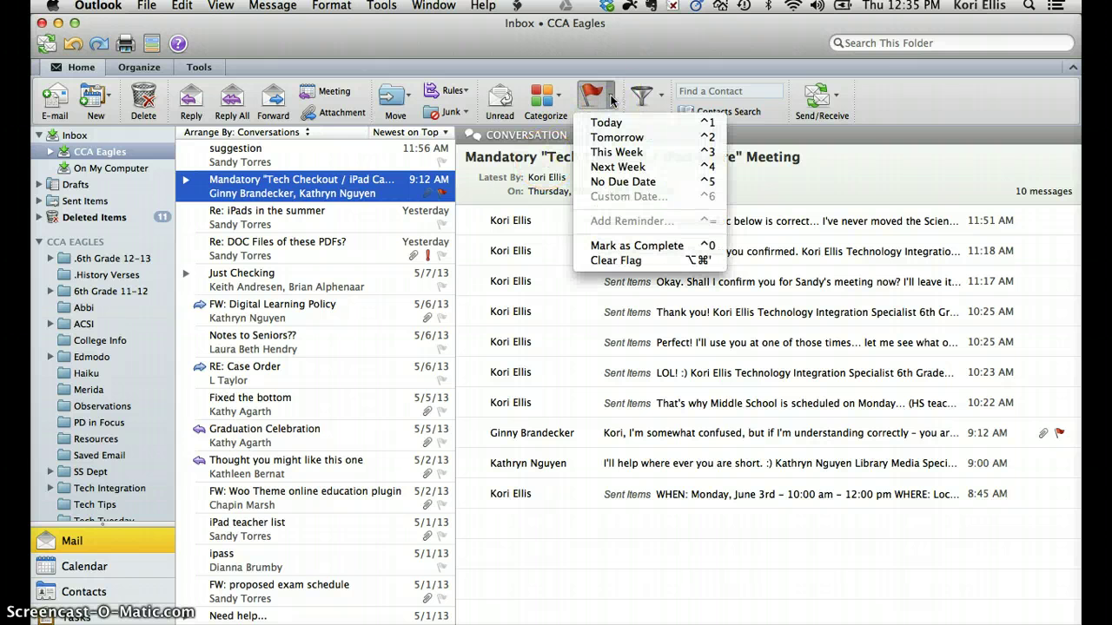
drag(611, 99, 587, 97)
click(442, 193)
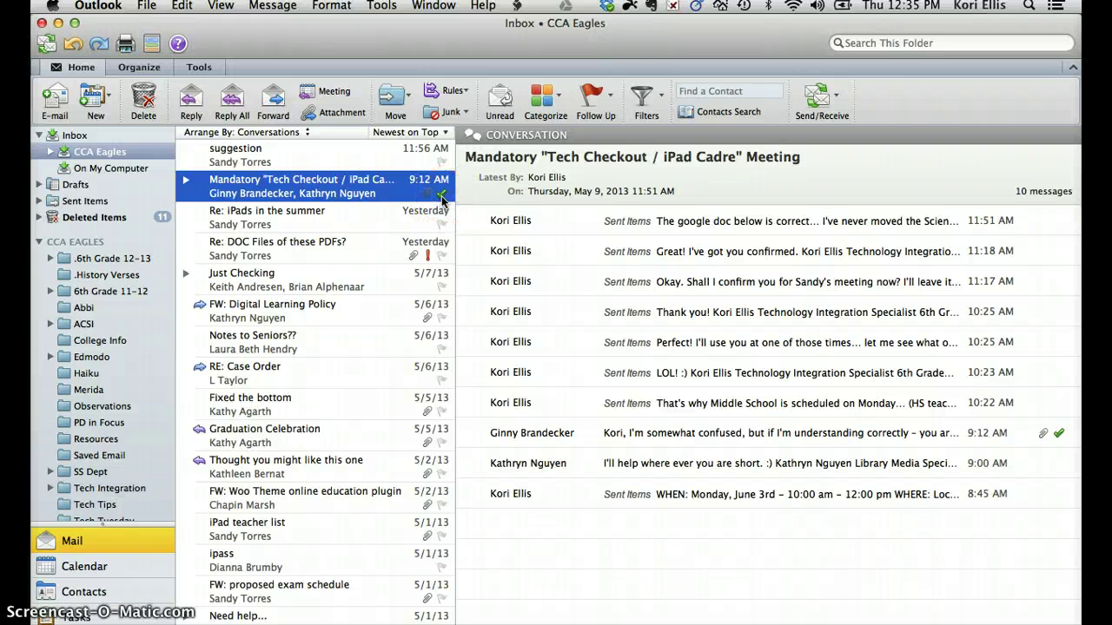
click(442, 196)
In Tasks, give the overdue wisdom-teeth call task a reminder of 3/1/2013 12:00 AM.
scroll(130, 447, down, 2)
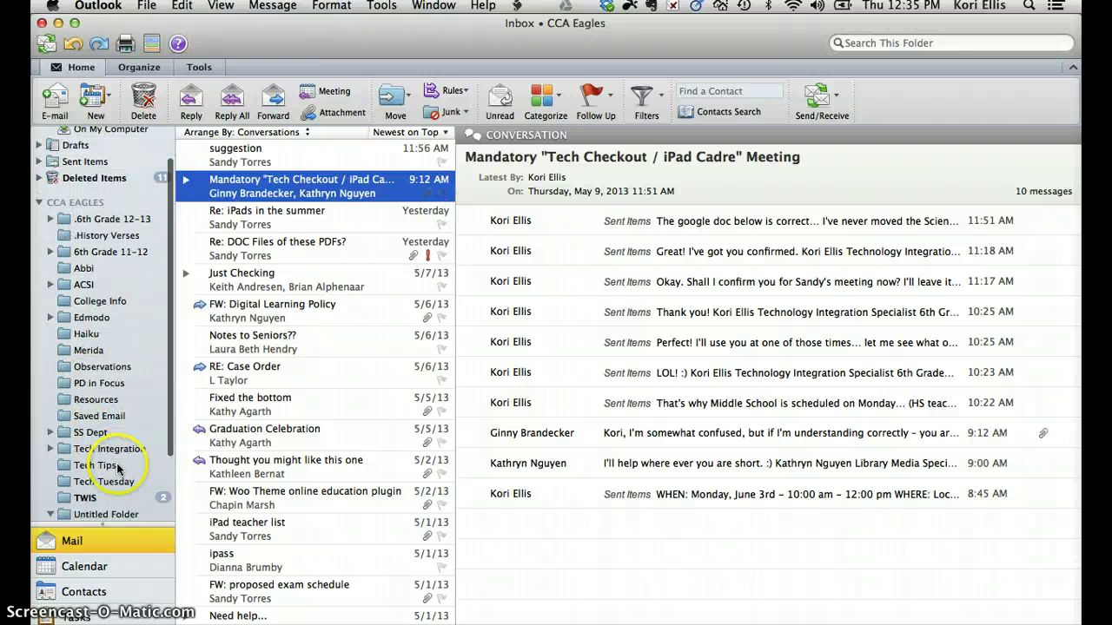
click(90, 615)
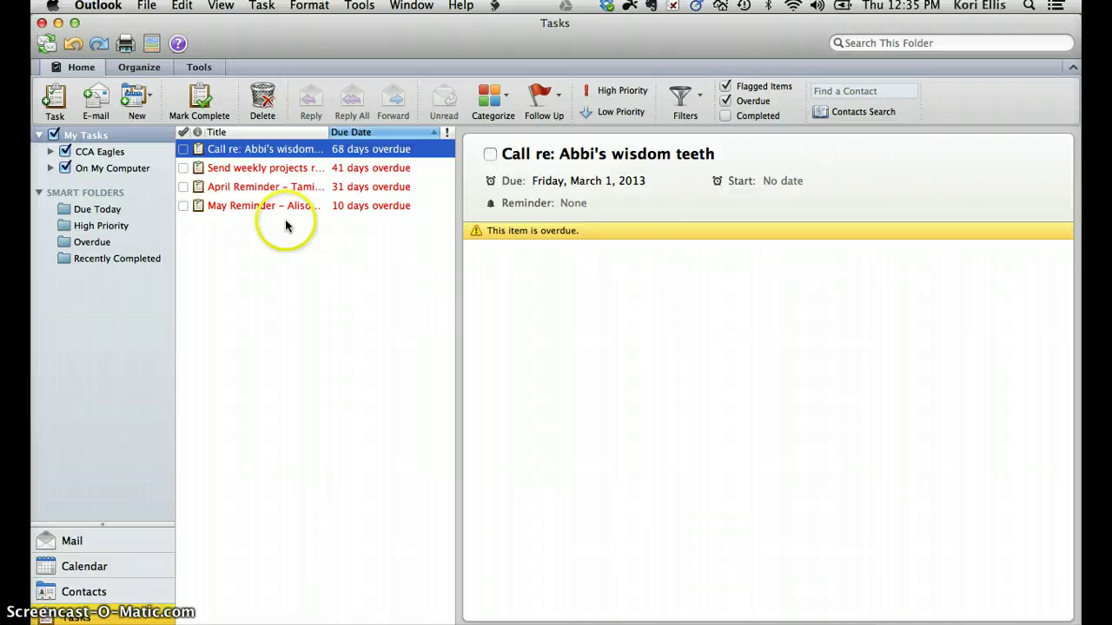
click(580, 205)
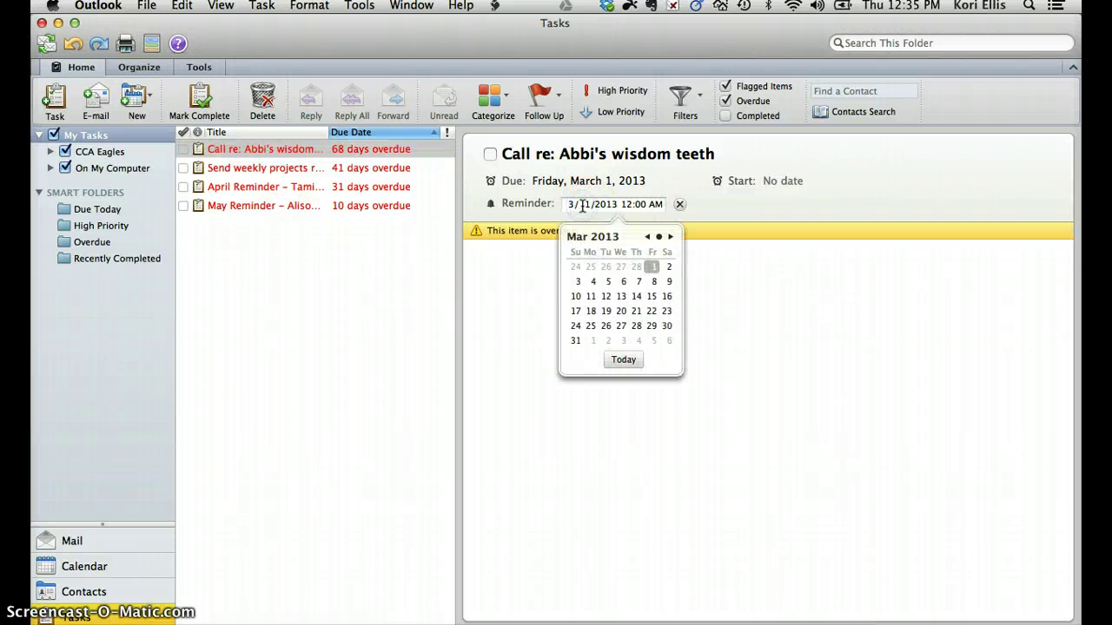
click(573, 205)
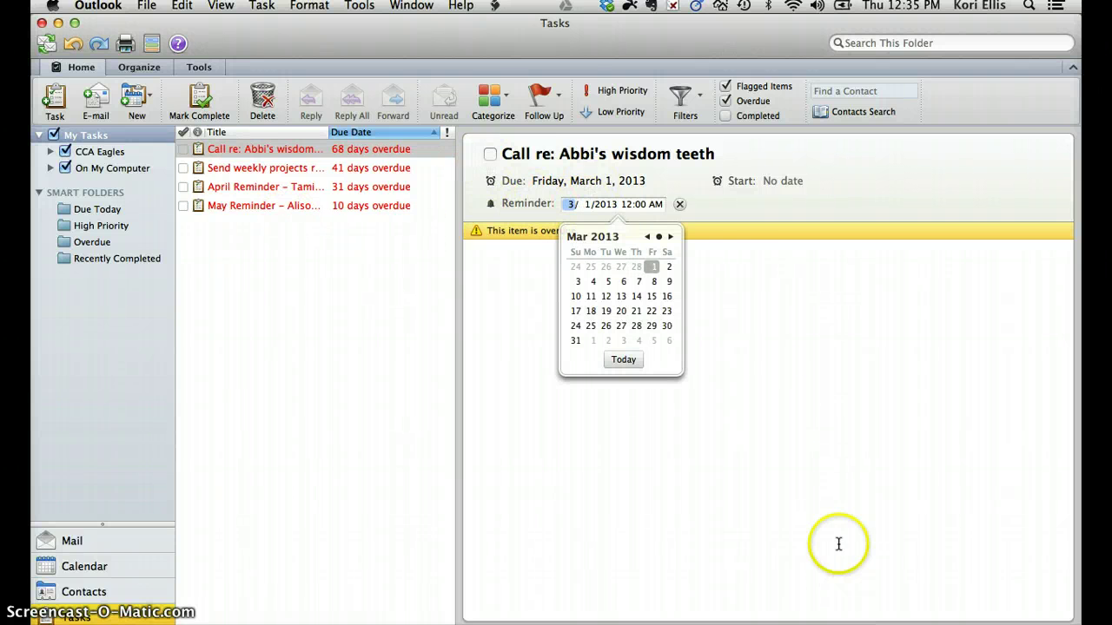
click(717, 216)
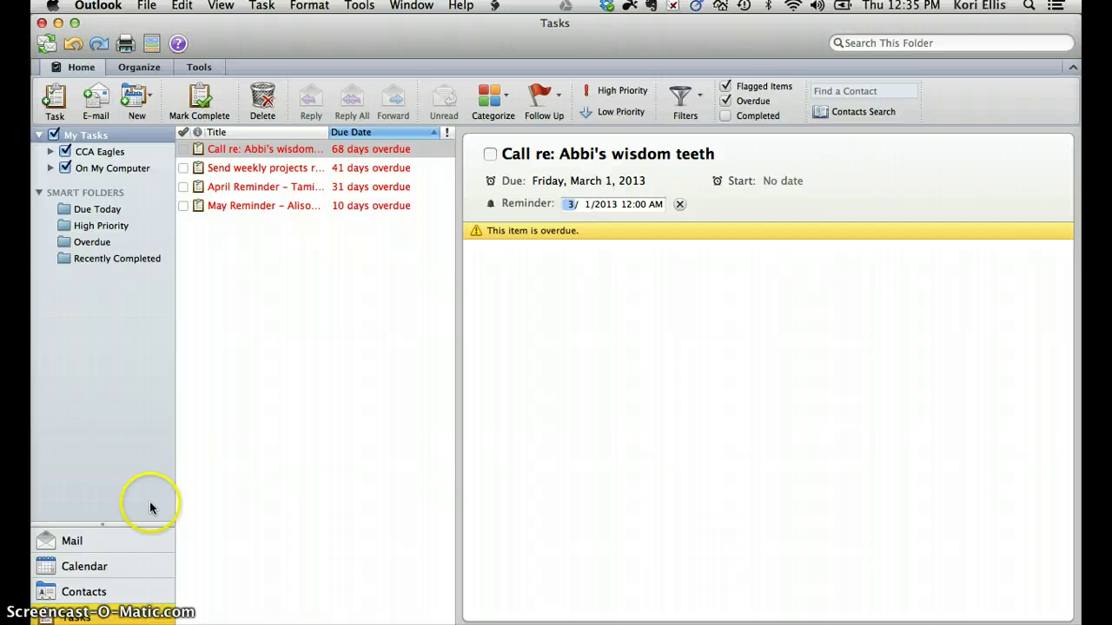
click(73, 541)
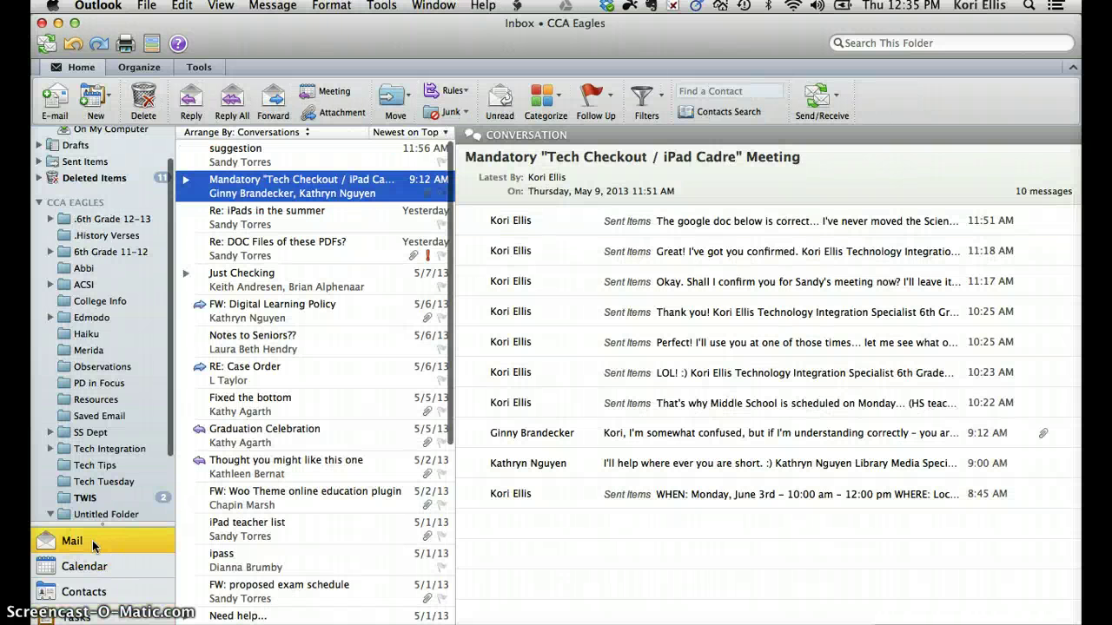